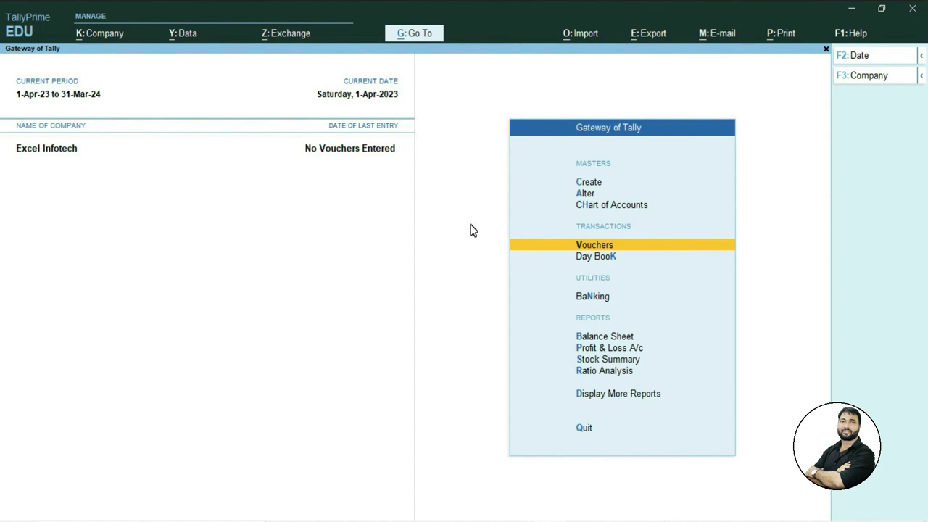
# Open a blank Ledger Creation form through Create and Ledger in List of Masters.
pyautogui.click(586, 184)
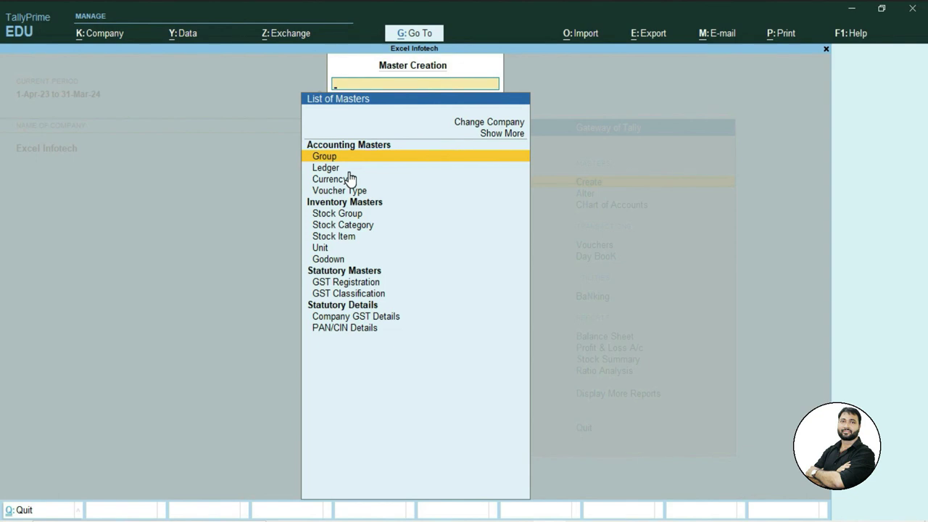
pyautogui.press('Down')
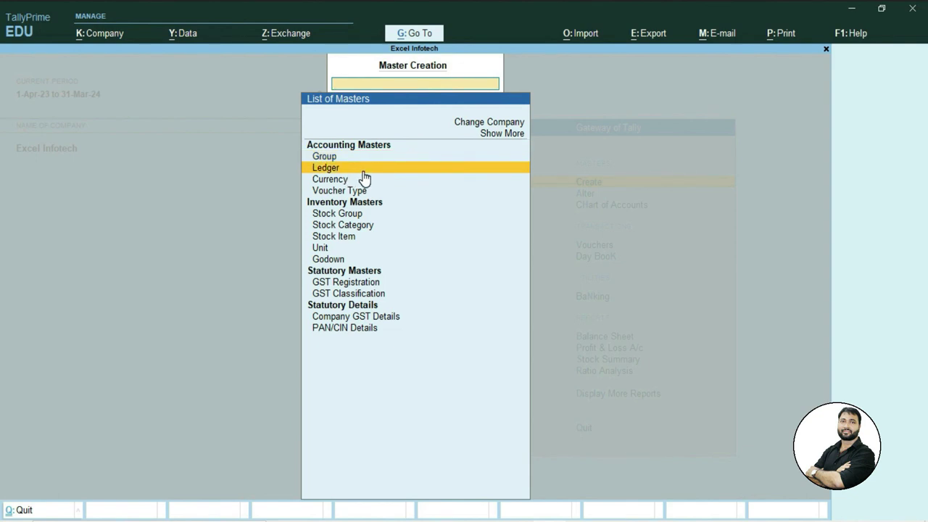
pyautogui.press('Return')
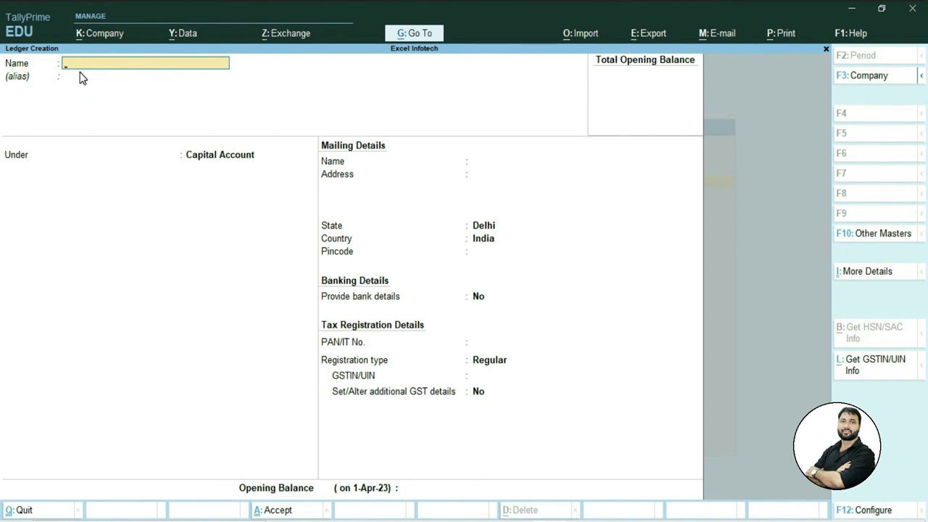
pyautogui.hotkey('alt', 'Tab')
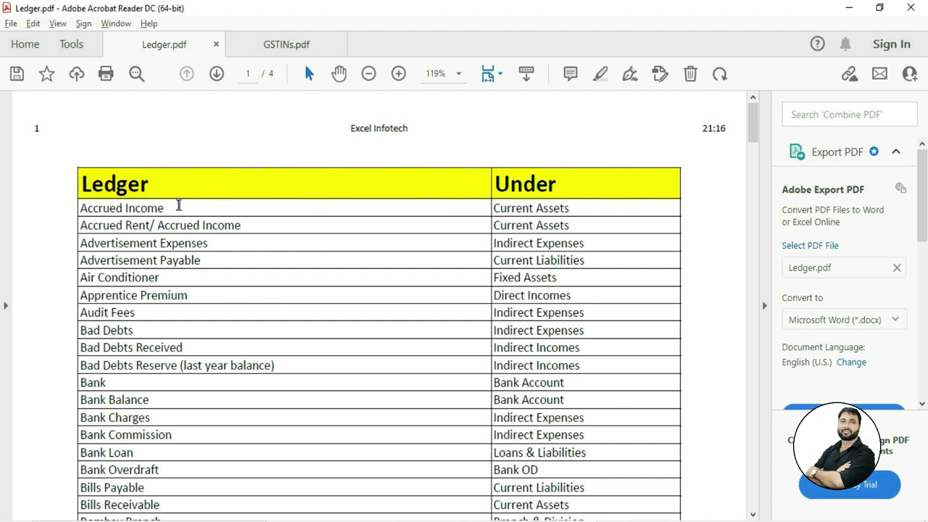
# Copy the ledger name 'Accrued Income' from the first row of Ledger.pdf.
pyautogui.moveTo(178, 205); pyautogui.dragTo(79, 208)
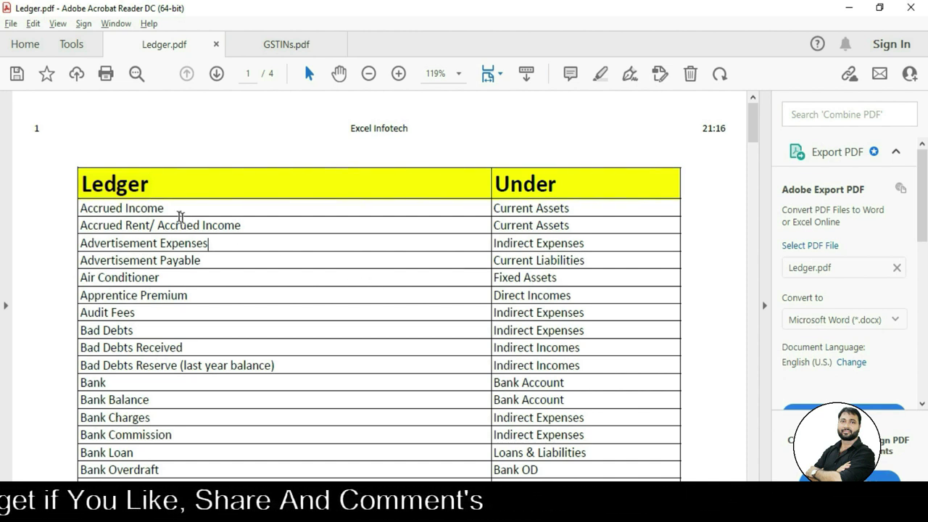
pyautogui.moveTo(170, 210); pyautogui.dragTo(113, 208)
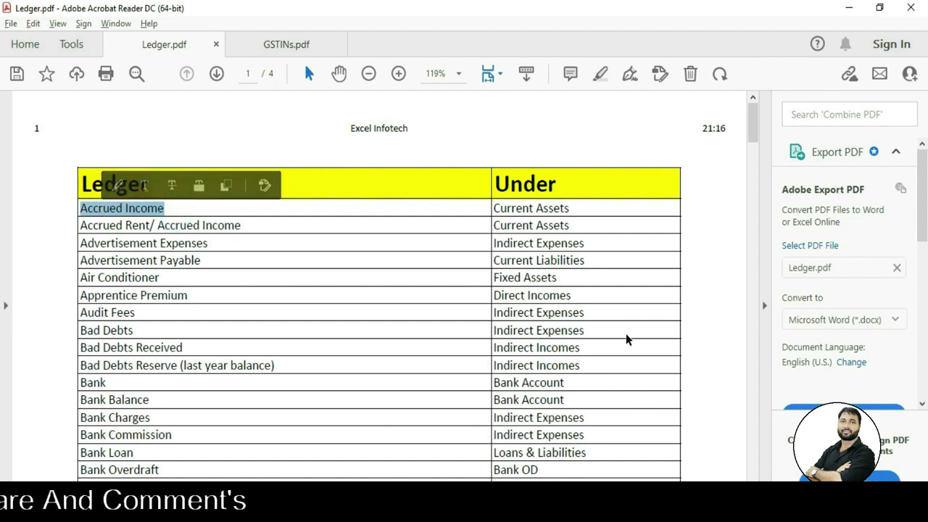
pyautogui.hotkey('ctrl', 'c')
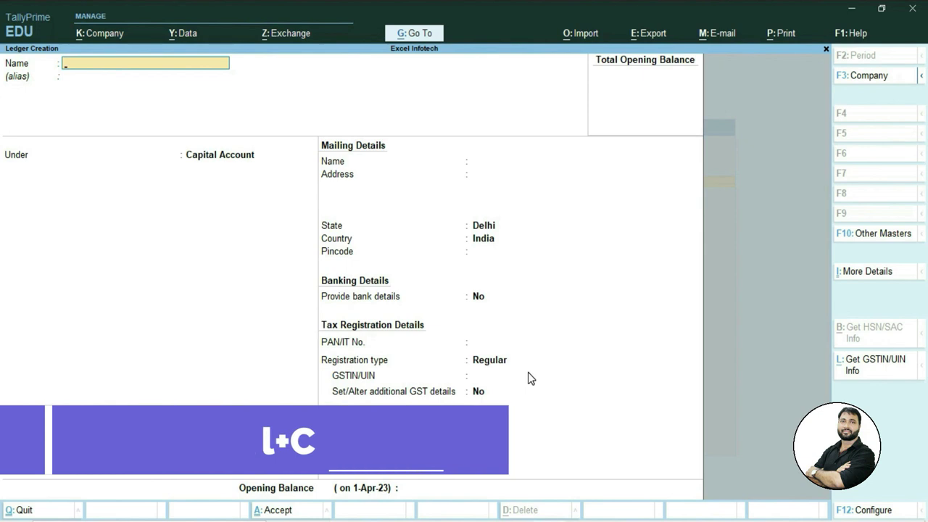
# Paste 'Accrued Income' as the ledger name and place it under Current Assets.
pyautogui.hotkey('ctrl', 'v')
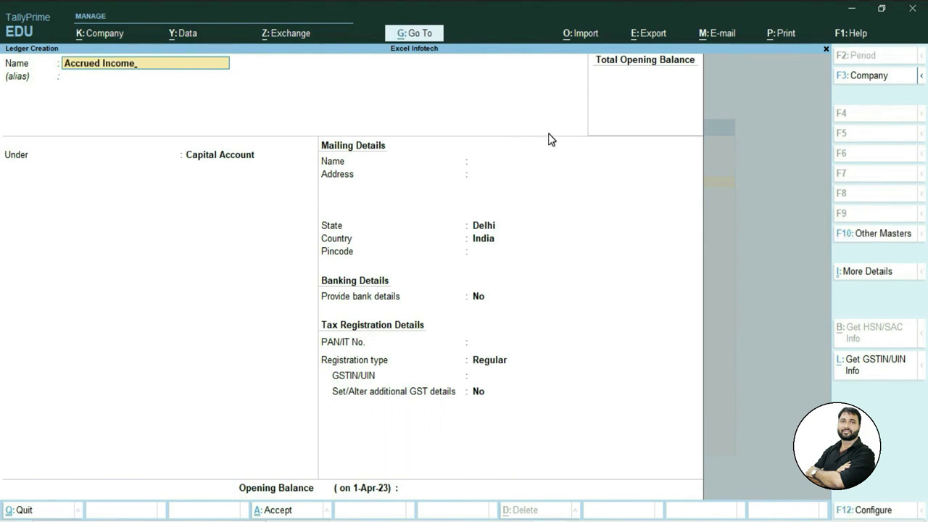
pyautogui.press('Return')
pyautogui.press('Return')
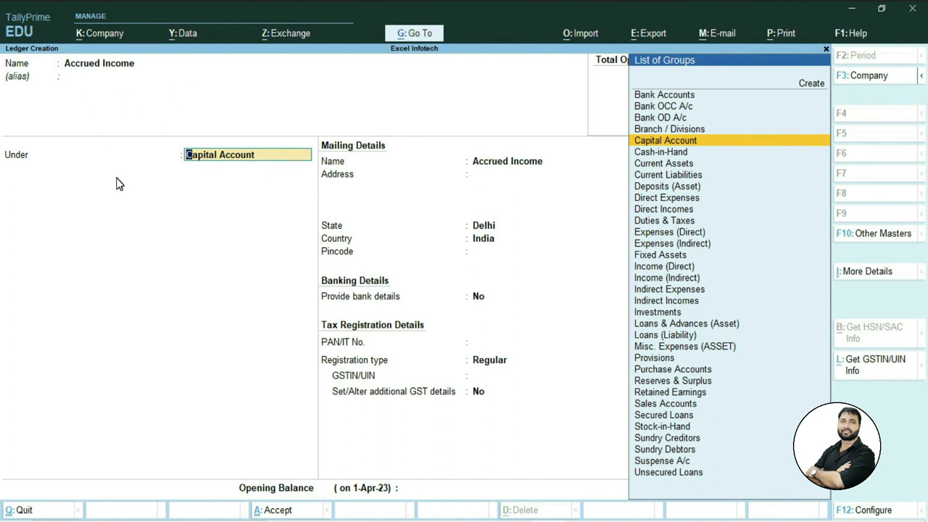
pyautogui.write('C')
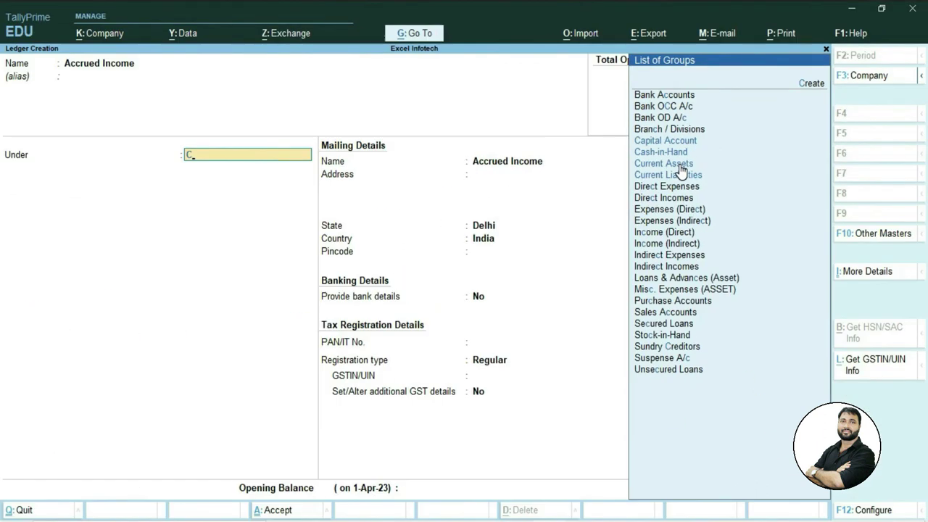
pyautogui.click(680, 167)
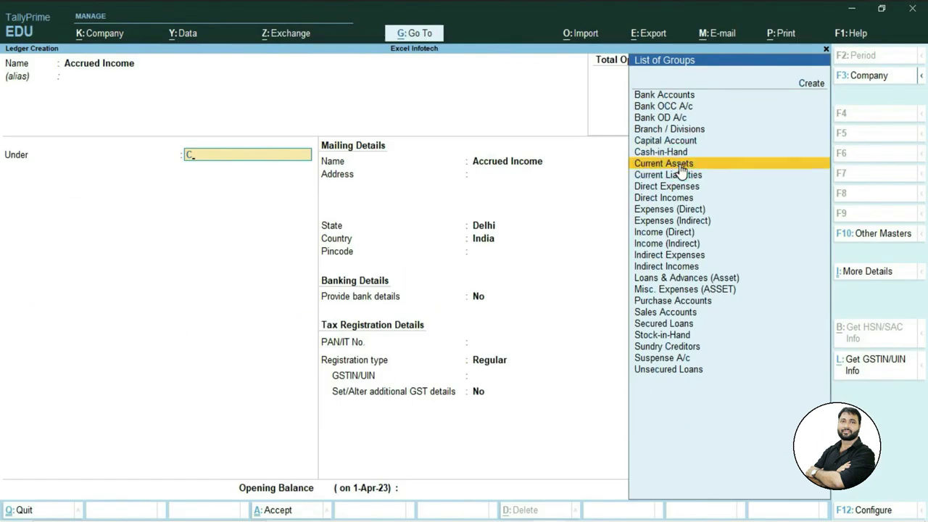
pyautogui.click(679, 165)
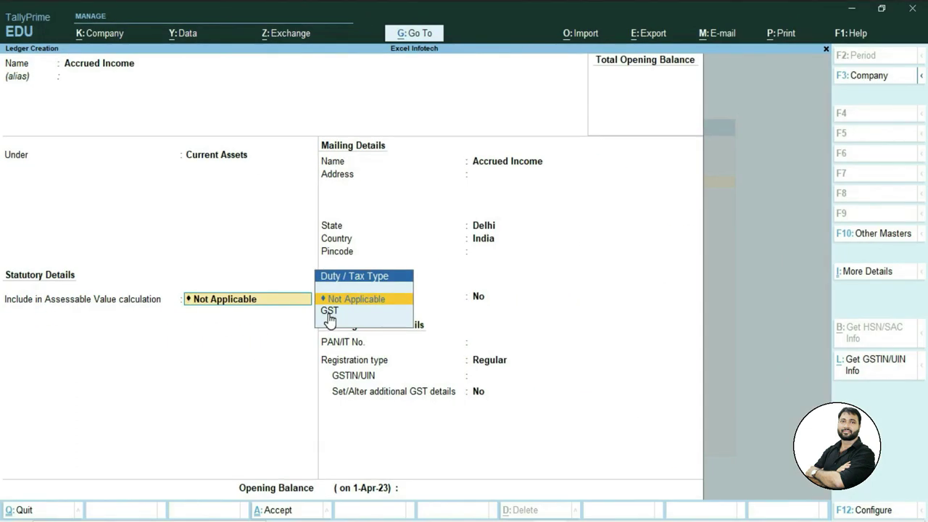
# Accept the defaults (Delhi state, no bank details, Regular registration) and save the ledger.
pyautogui.press('Return')
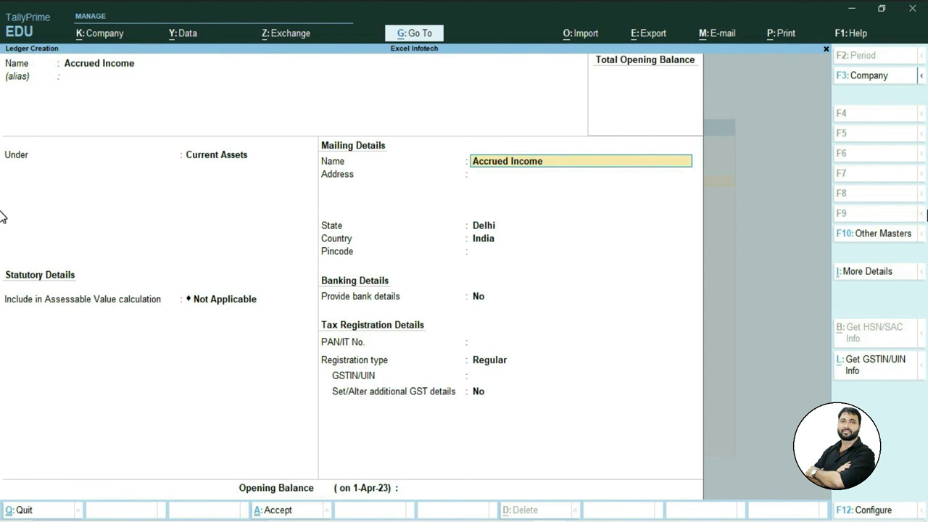
pyautogui.press('Return')
pyautogui.press('Return')
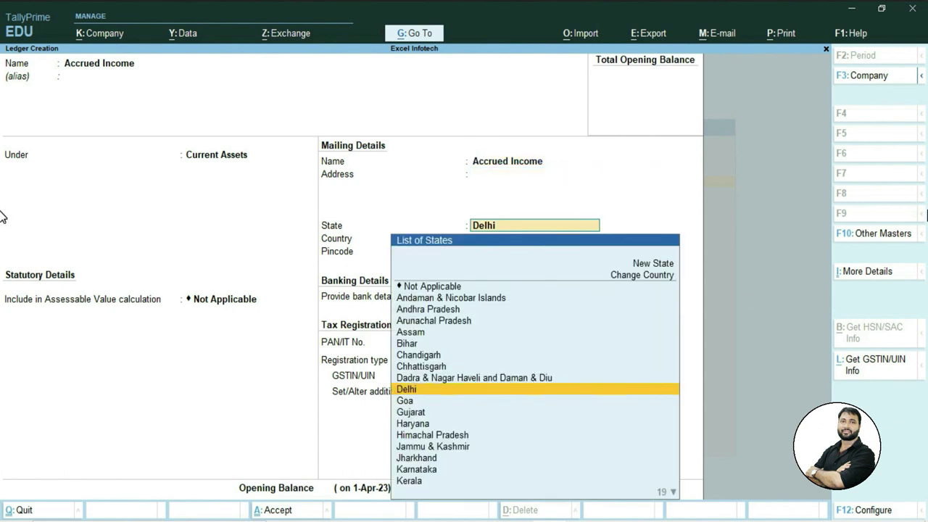
pyautogui.press('Return')
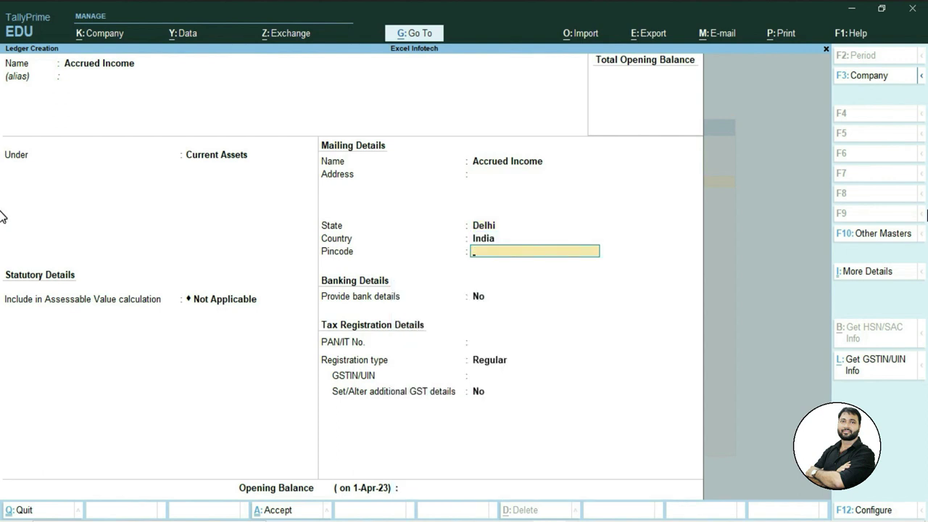
pyautogui.press('Return')
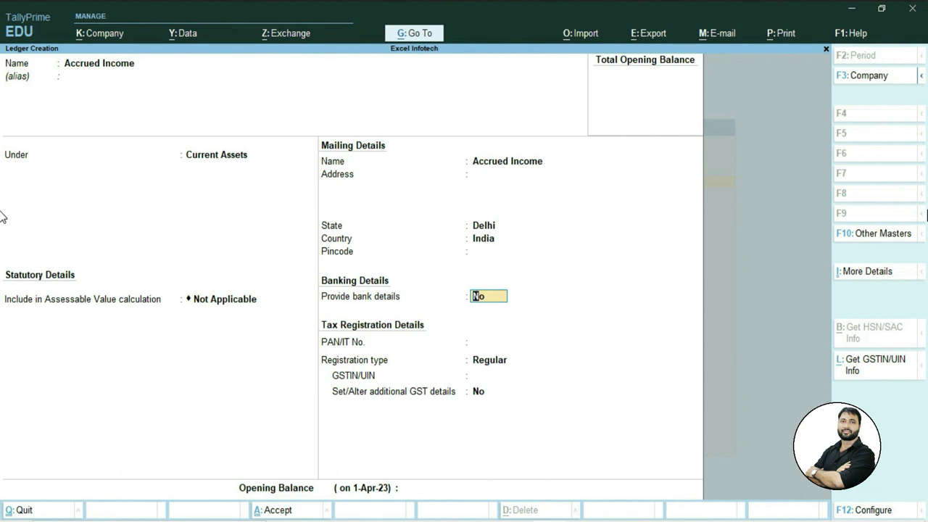
pyautogui.press('Return')
pyautogui.press('Return')
pyautogui.press('Return')
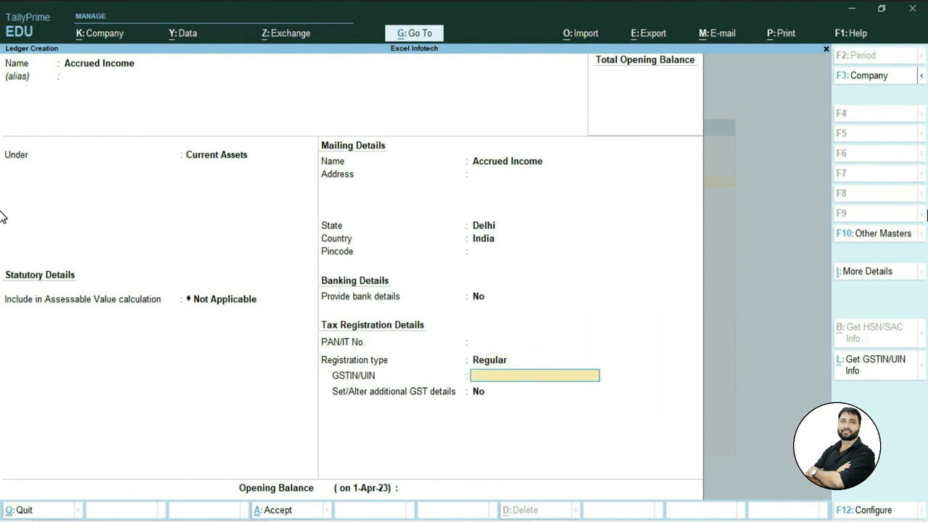
pyautogui.press('Return')
pyautogui.press('Return')
pyautogui.press('Return')
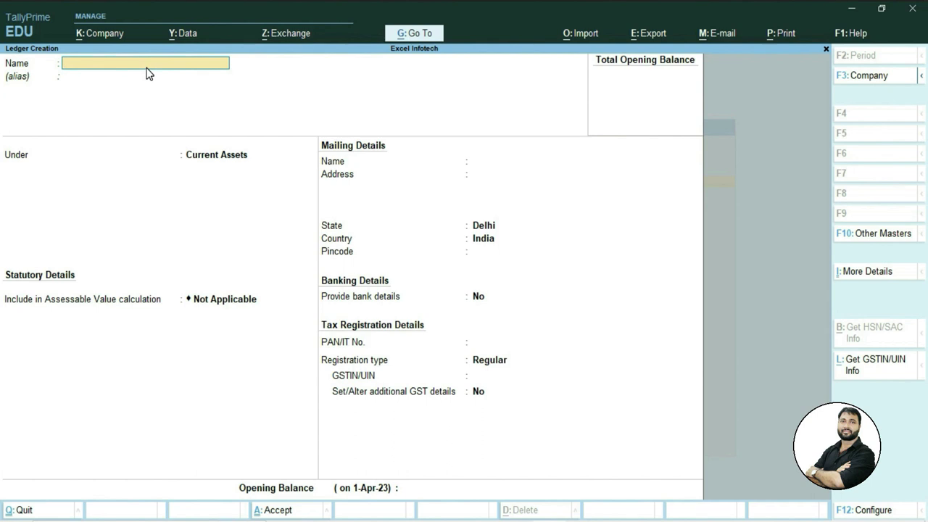
pyautogui.hotkey('alt', 'Tab')
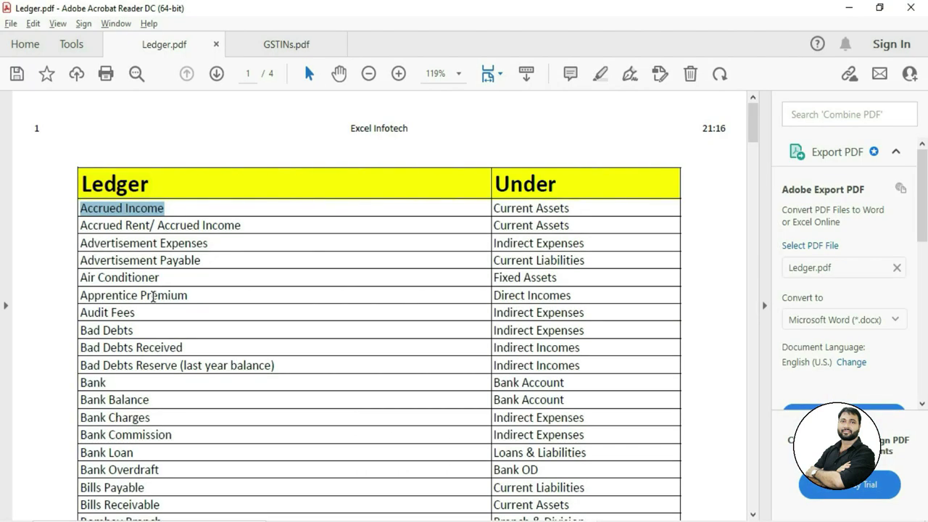
# Copy 'Bad Debts' from Ledger.pdf and paste it as the new ledger's name.
pyautogui.moveTo(134, 330); pyautogui.dragTo(80, 330)
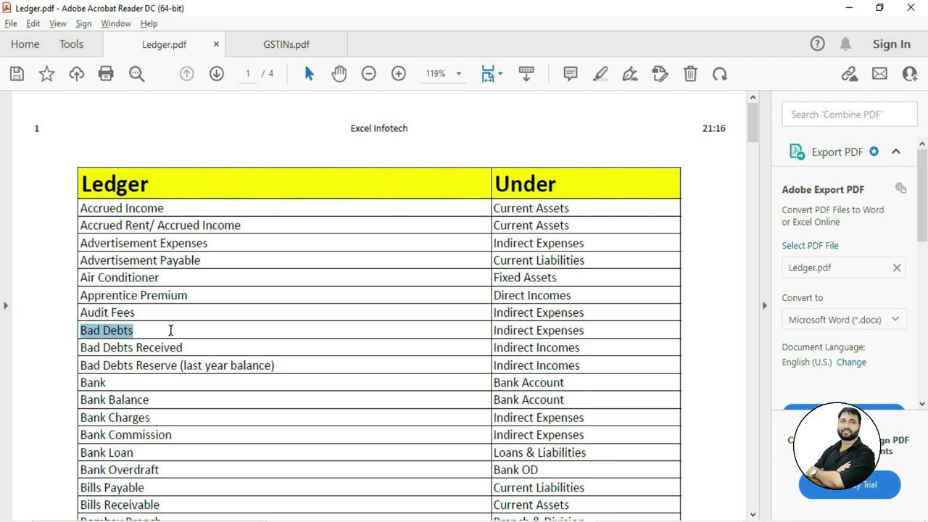
pyautogui.hotkey('alt', 'Tab')
pyautogui.hotkey('ctrl', 'v')
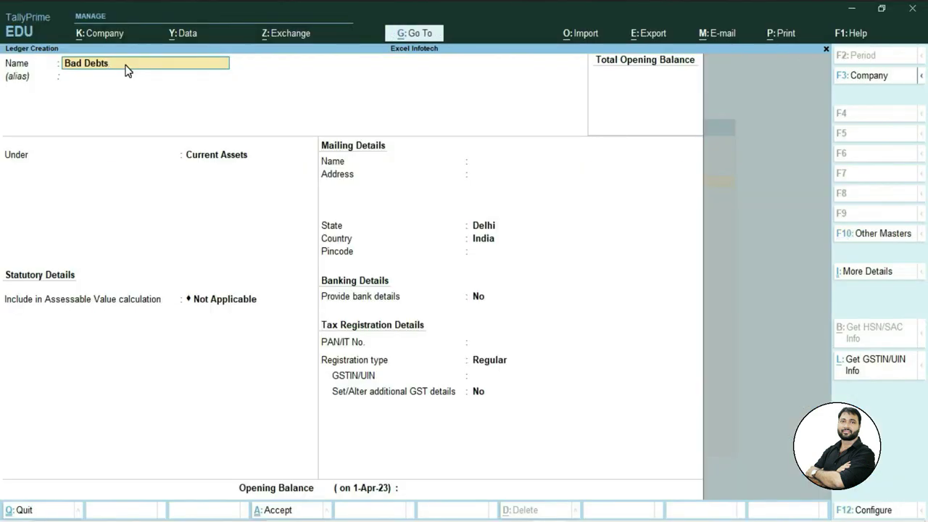
# Put the Bad Debts ledger under the Indirect Expenses group.
pyautogui.press('Return')
pyautogui.press('Return')
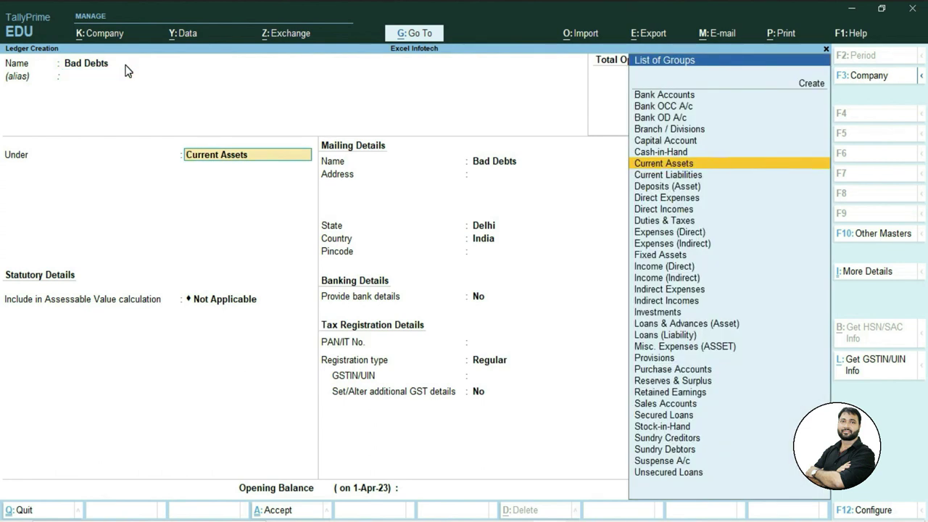
pyautogui.write('In')
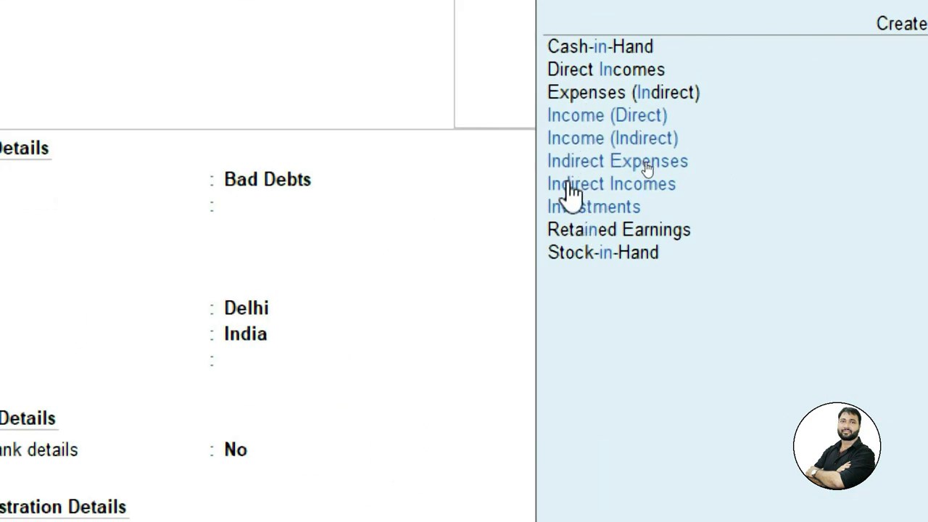
pyautogui.click(590, 172)
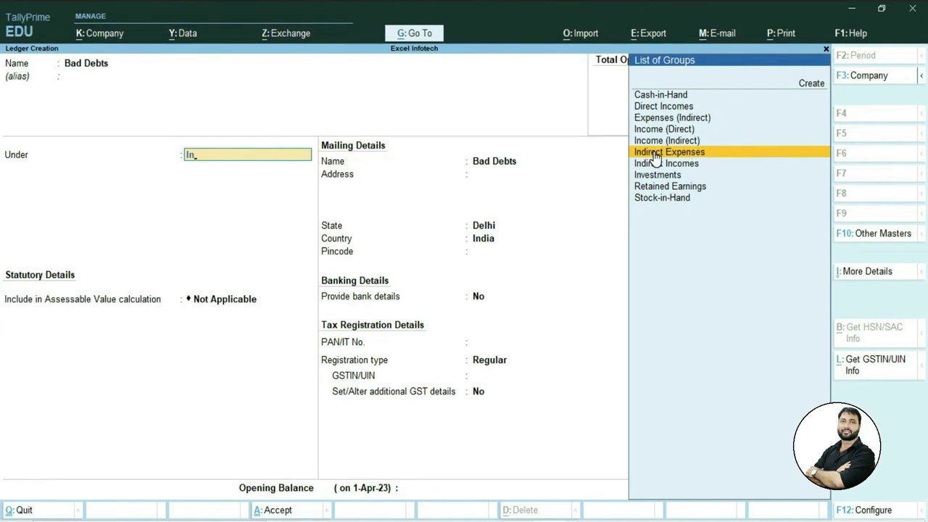
pyautogui.click(654, 157)
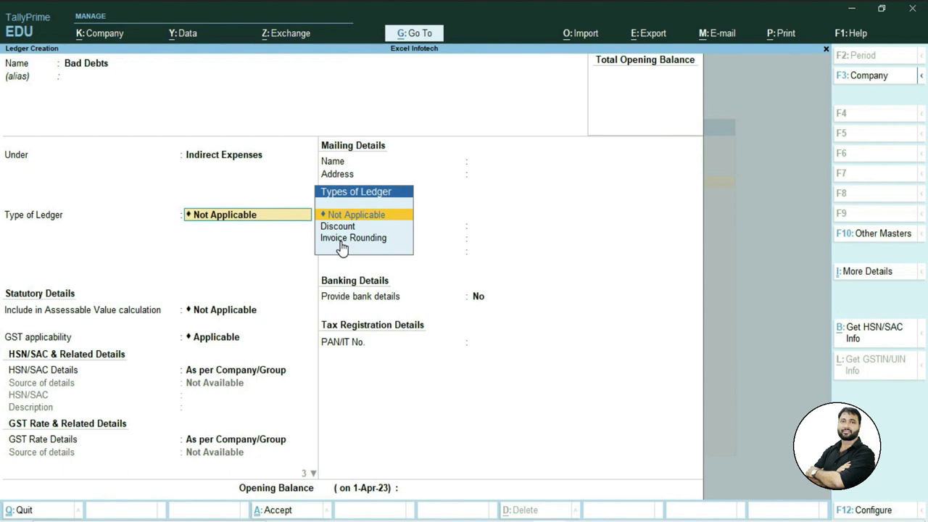
# Keep GST Applicable, with HSN/SAC and rate details as per company/group.
pyautogui.press('Return')
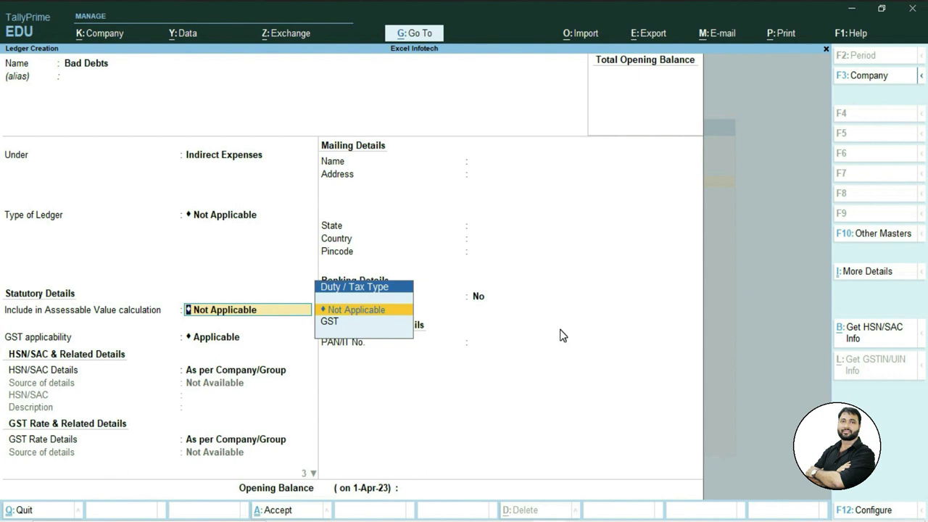
pyautogui.press('Return')
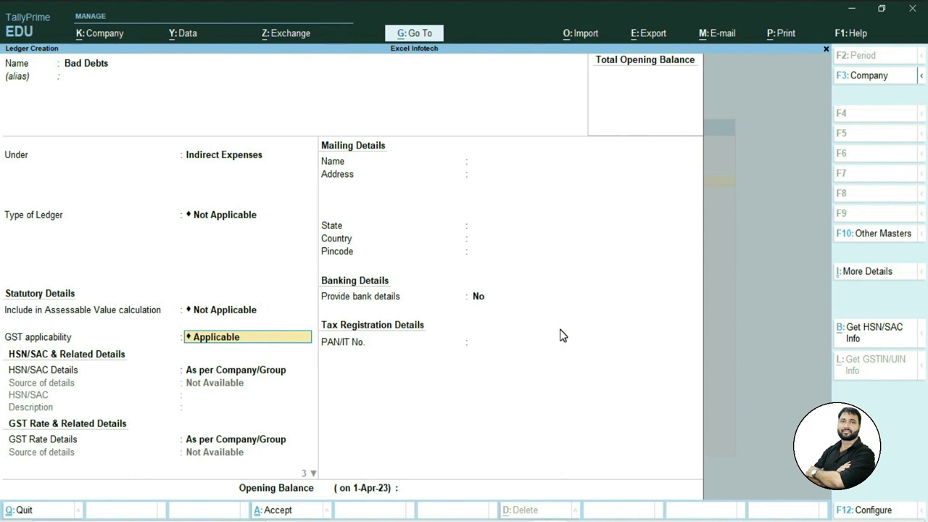
pyautogui.press('Return')
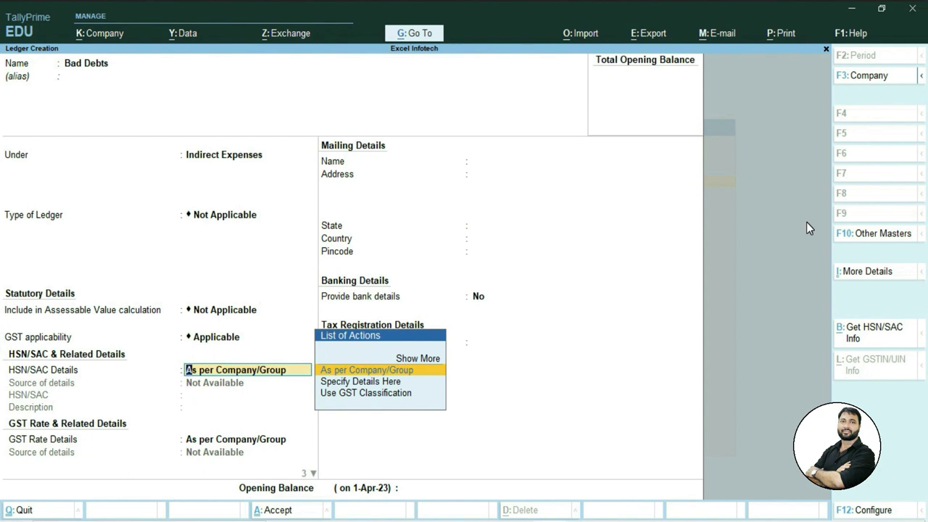
pyautogui.press('Return')
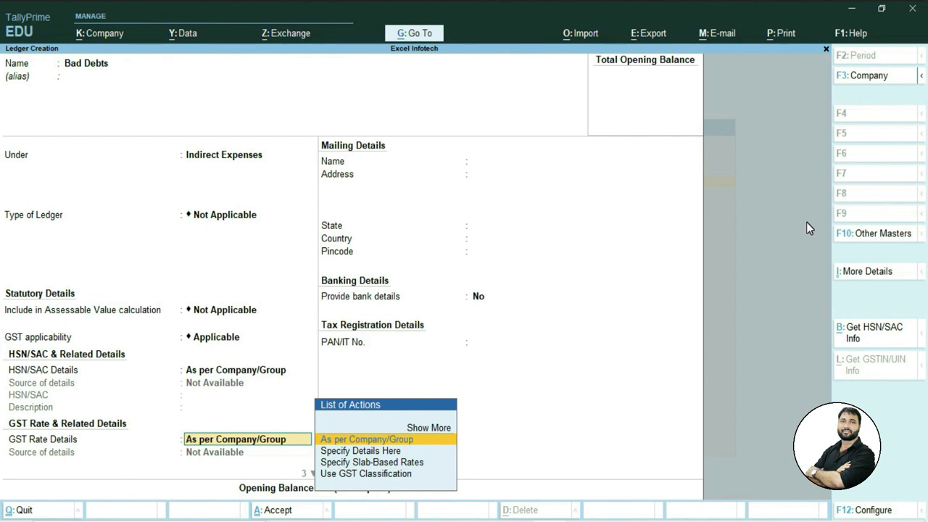
pyautogui.press('Return')
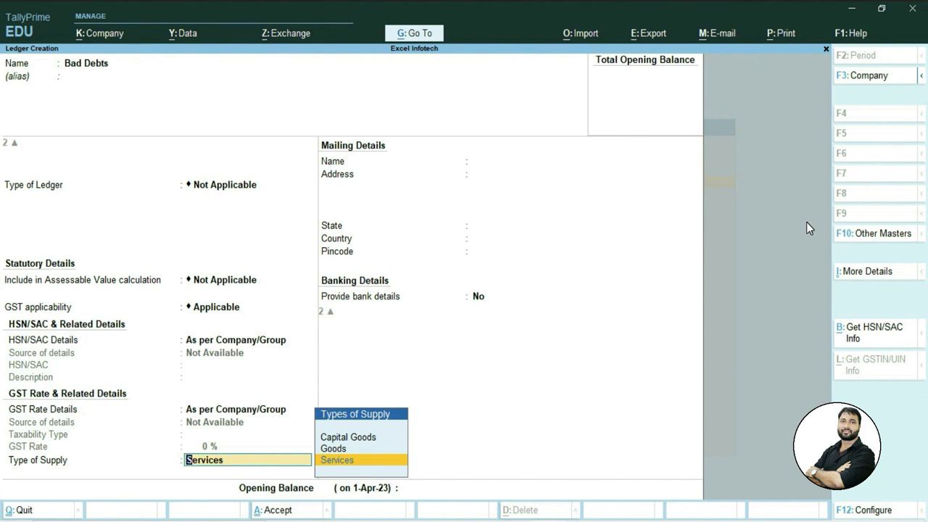
# Set Goods as the type of supply and save the Bad Debts ledger.
pyautogui.press('Up')
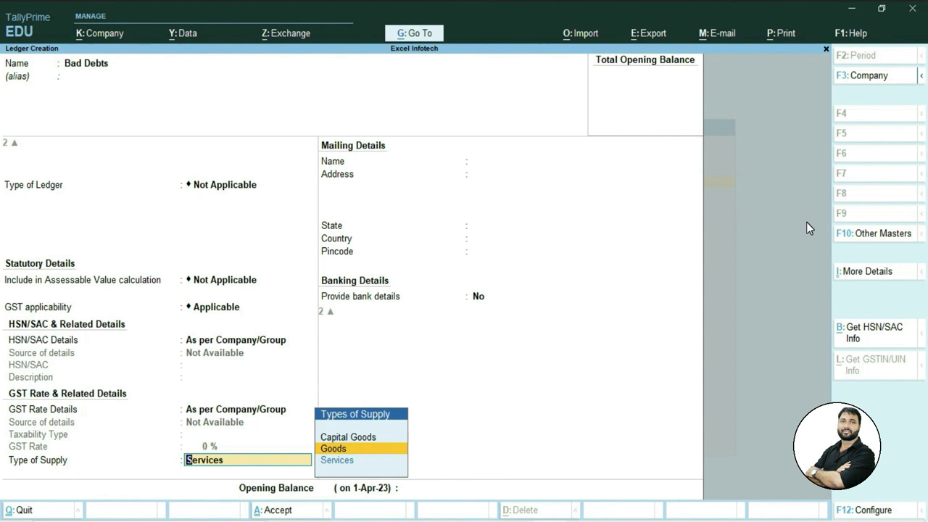
pyautogui.press('Return')
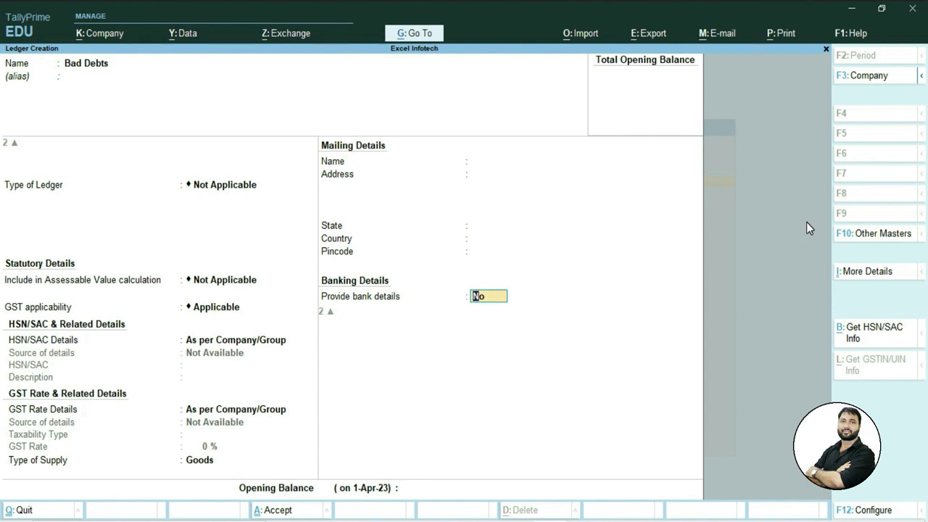
pyautogui.press('Return')
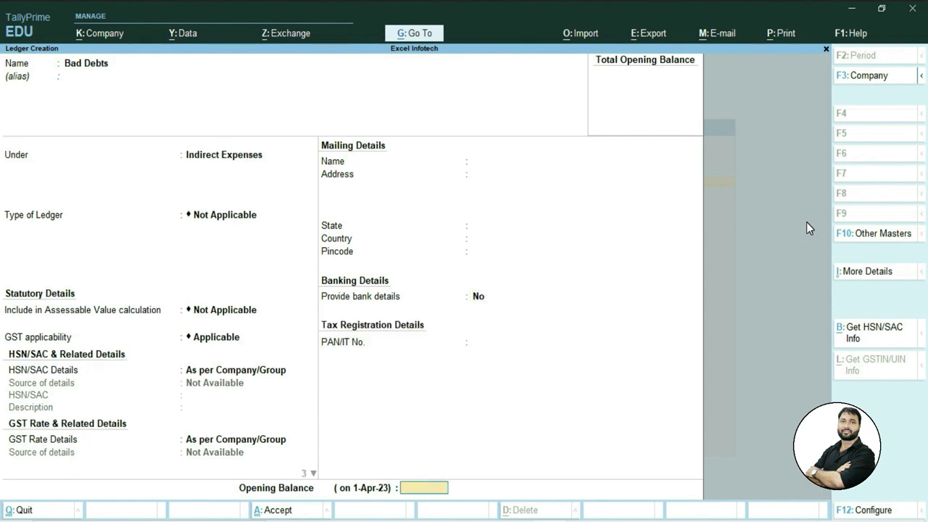
pyautogui.press('Return')
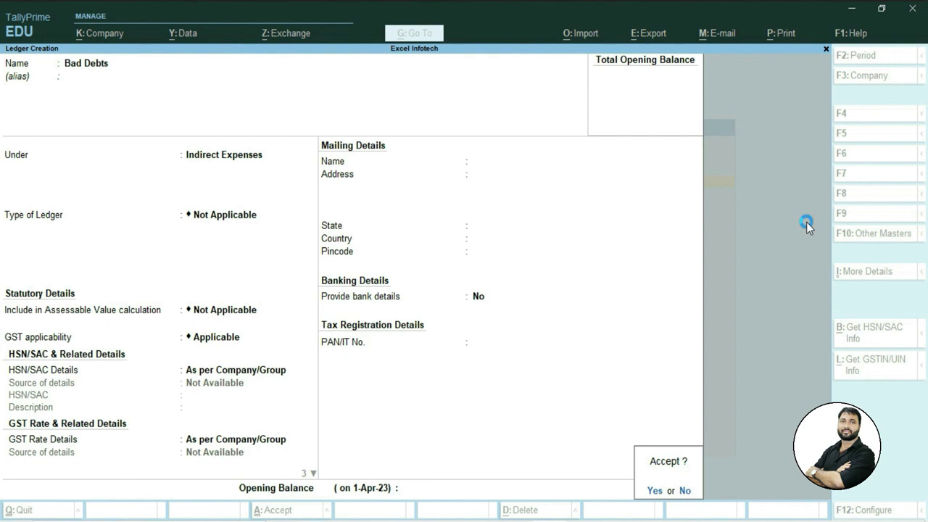
pyautogui.press('Return')
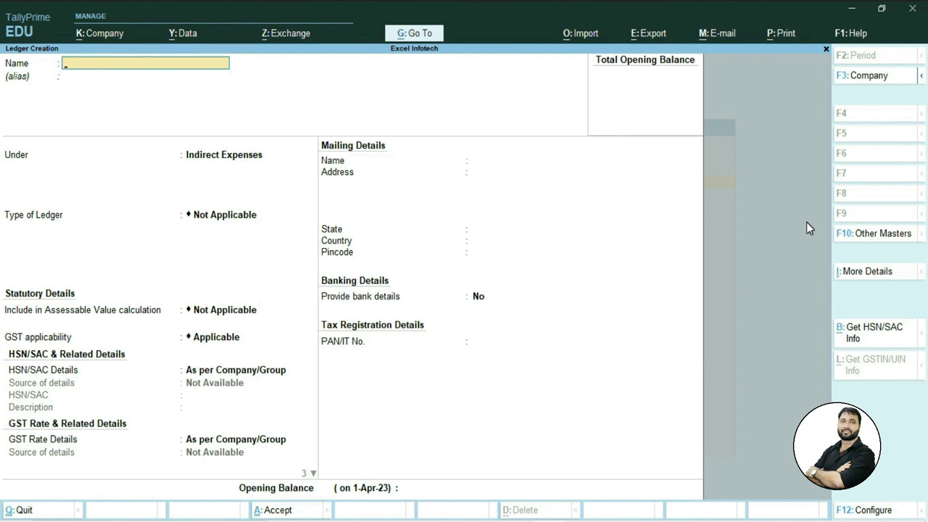
# Create ledger 'Aman Ind' under Sundry Creditors with bill-by-bill balances on.
pyautogui.write('Aman Ind')
pyautogui.press('Return')
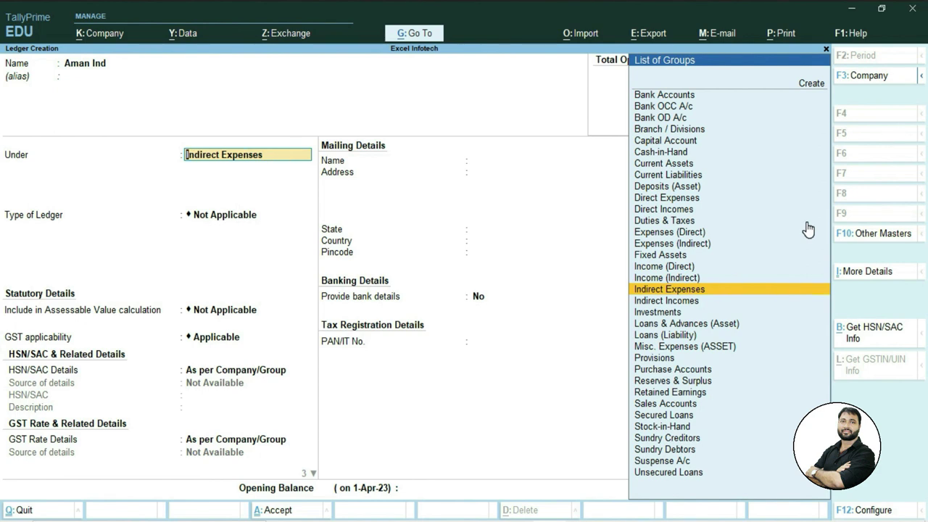
pyautogui.write('S')
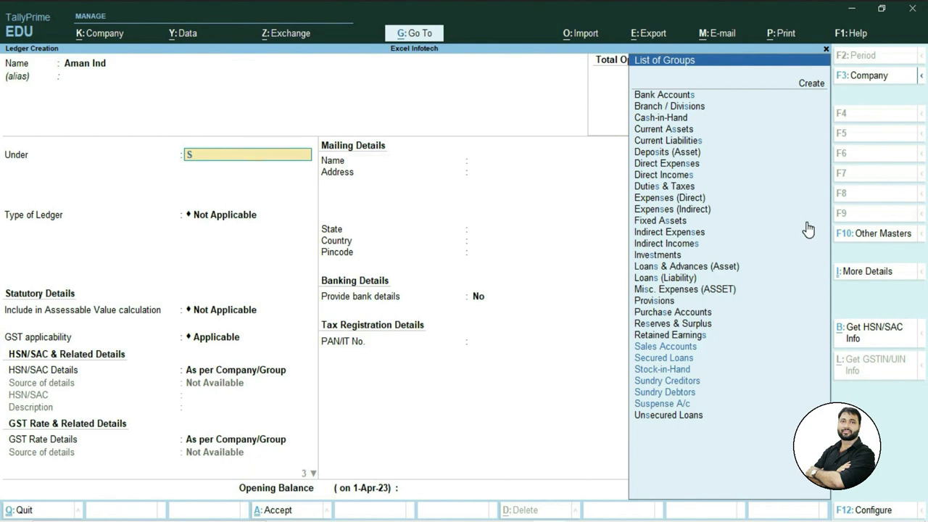
pyautogui.press('Down')
pyautogui.press('Down')
pyautogui.press('Down')
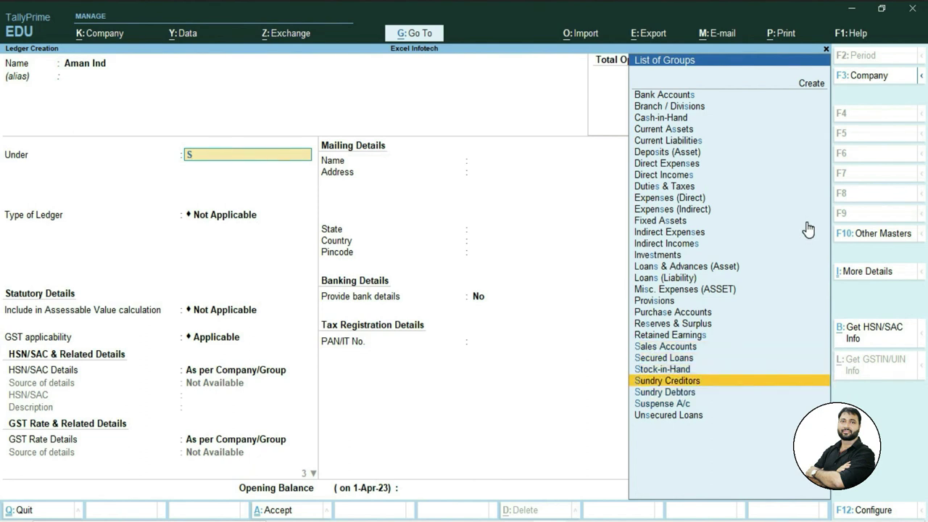
pyautogui.press('Return')
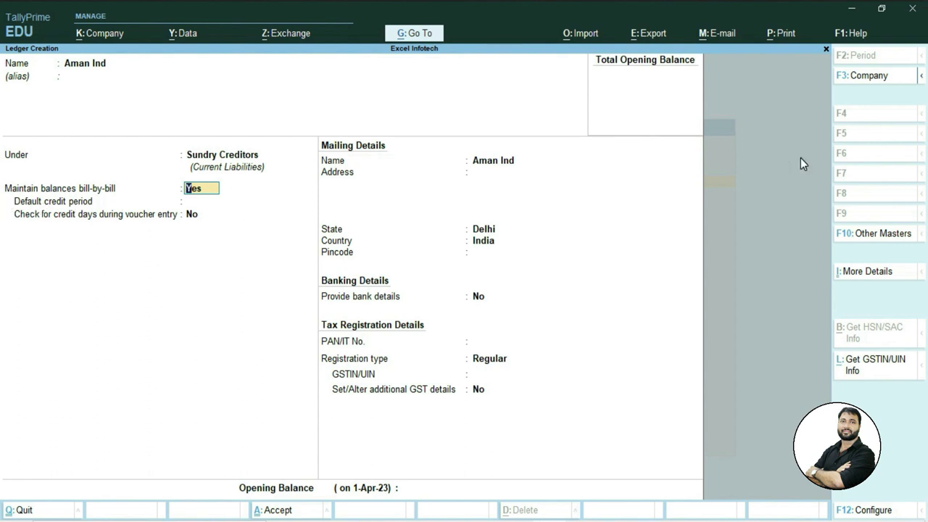
pyautogui.press('Return')
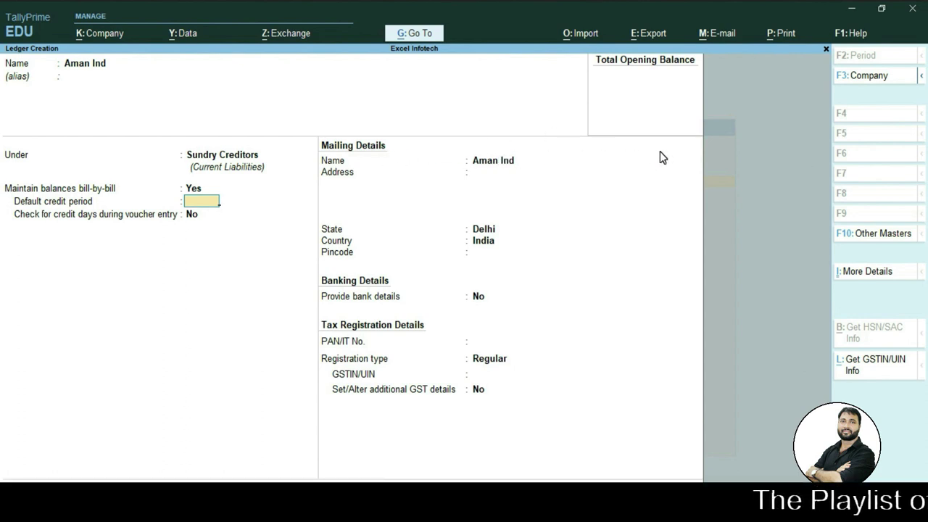
pyautogui.press('Return')
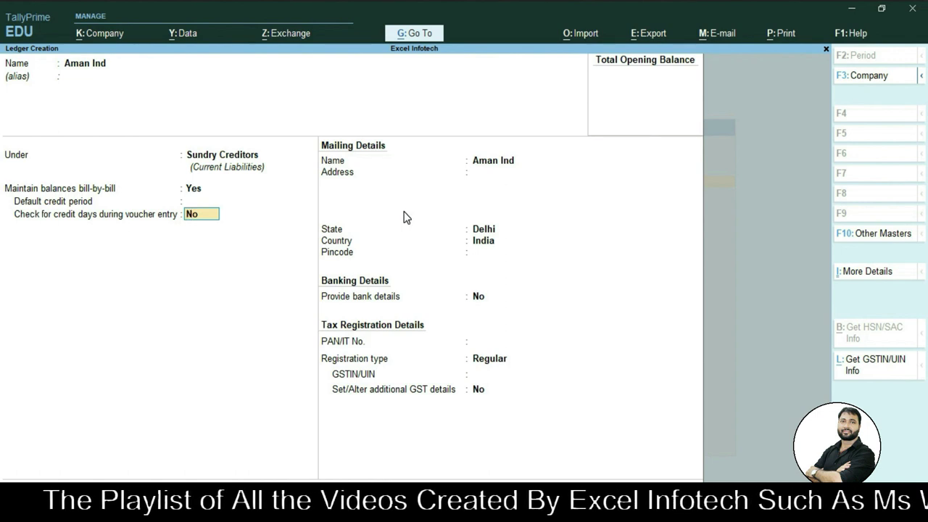
pyautogui.press('Return')
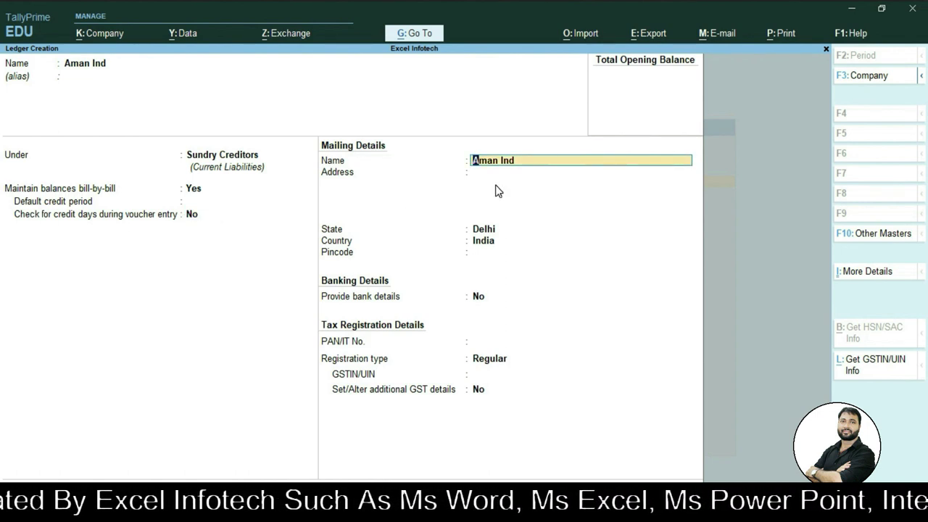
# Enter the address 'Jharoda Majra Burari' with Delhi as the state.
pyautogui.press('Return')
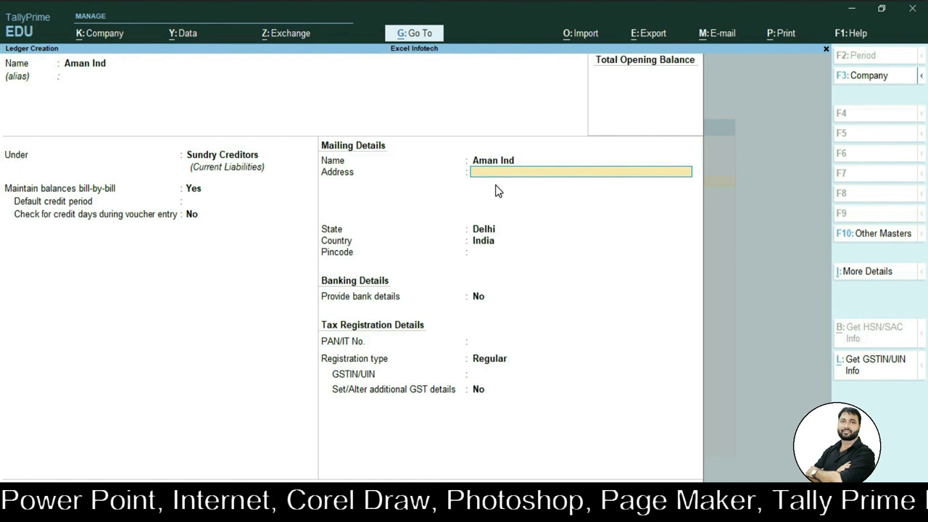
pyautogui.write('Jharoda Majra Burari')
pyautogui.press('Return')
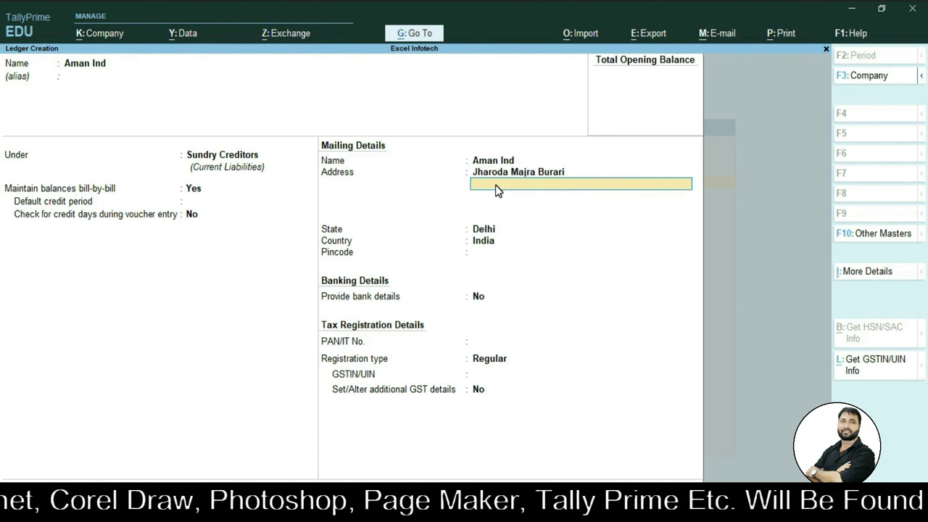
pyautogui.press('Return')
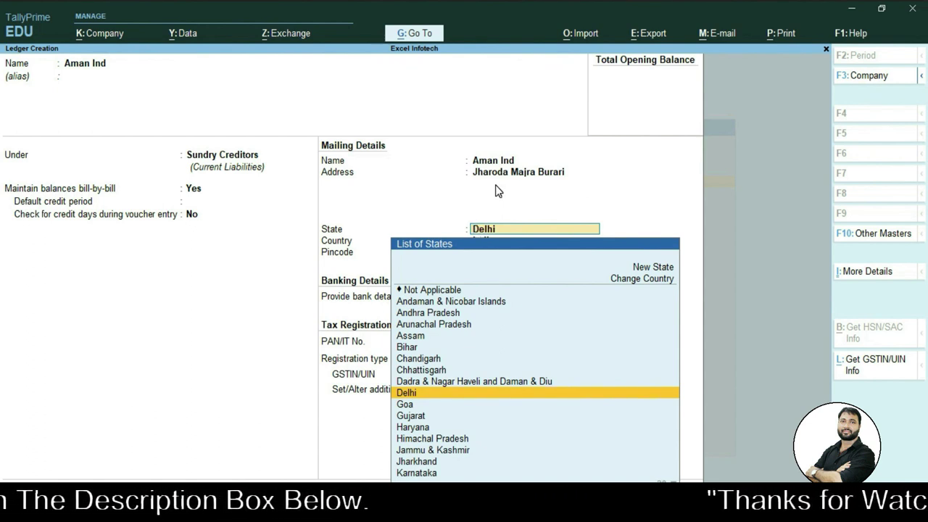
pyautogui.press('Down')
pyautogui.press('Up')
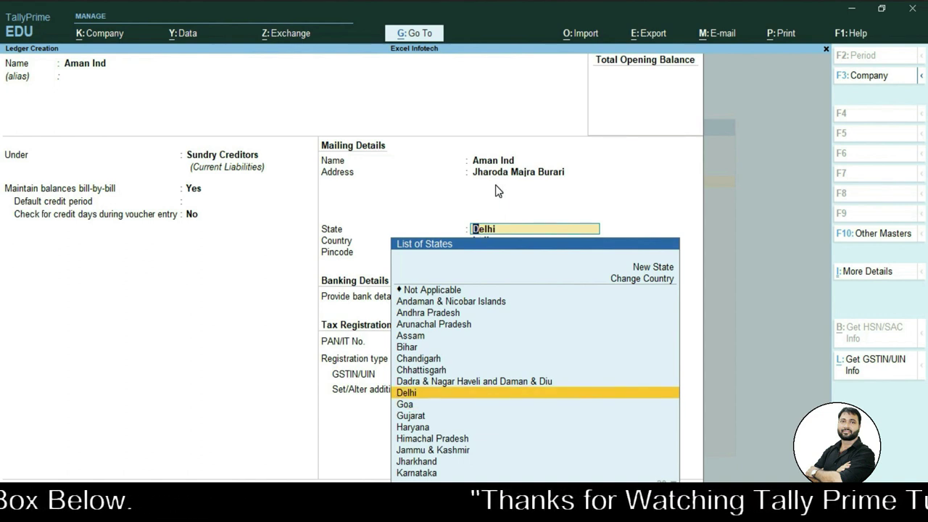
pyautogui.press('Return')
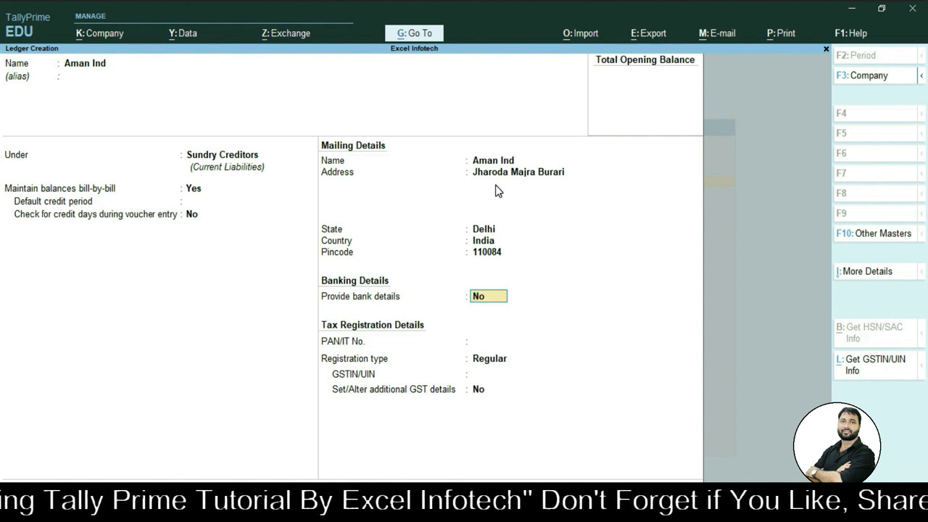
# Enable bank details with Cheque as the transaction type.
pyautogui.write('y')
pyautogui.press('Return')
pyautogui.press('Down')
pyautogui.press('Up')
pyautogui.press('Up')
pyautogui.press('Up')
pyautogui.press('Down')
pyautogui.press('Down')
pyautogui.press('Down')
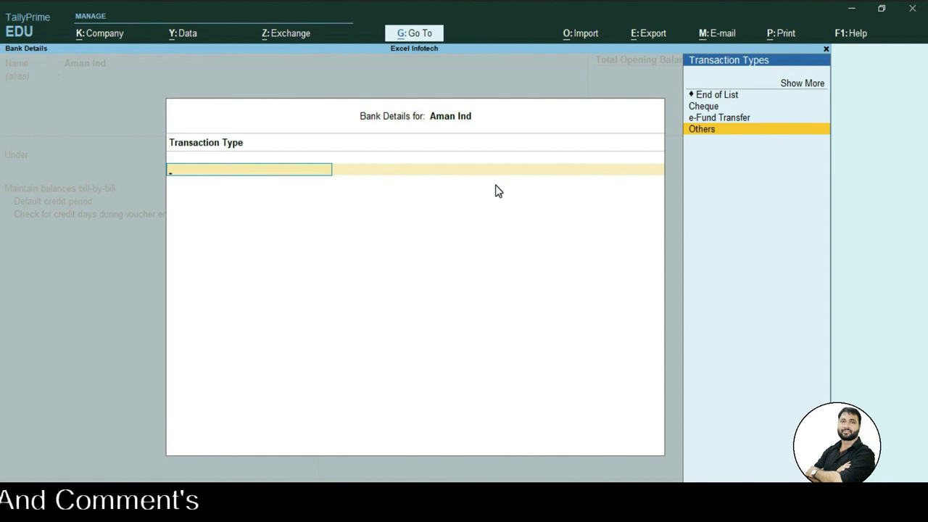
pyautogui.press('Up')
pyautogui.press('Up')
pyautogui.press('Return')
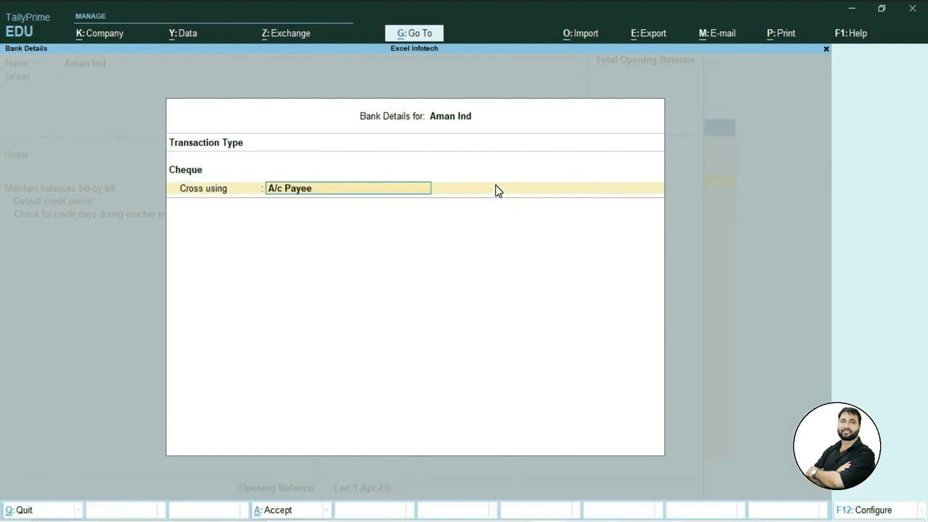
pyautogui.press('Return')
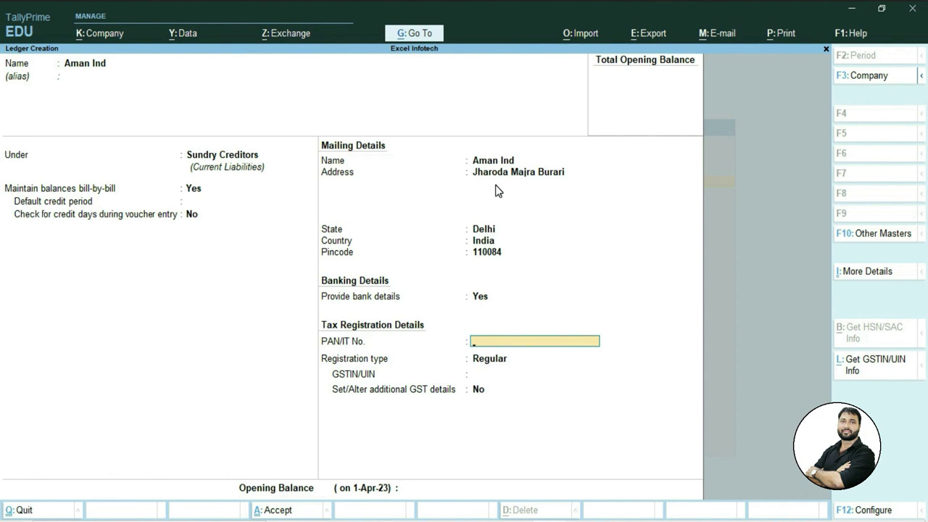
# Enter the party's PAN, keep Regular registration, paste the GSTIN, and opt for additional GST details.
pyautogui.press('Return')
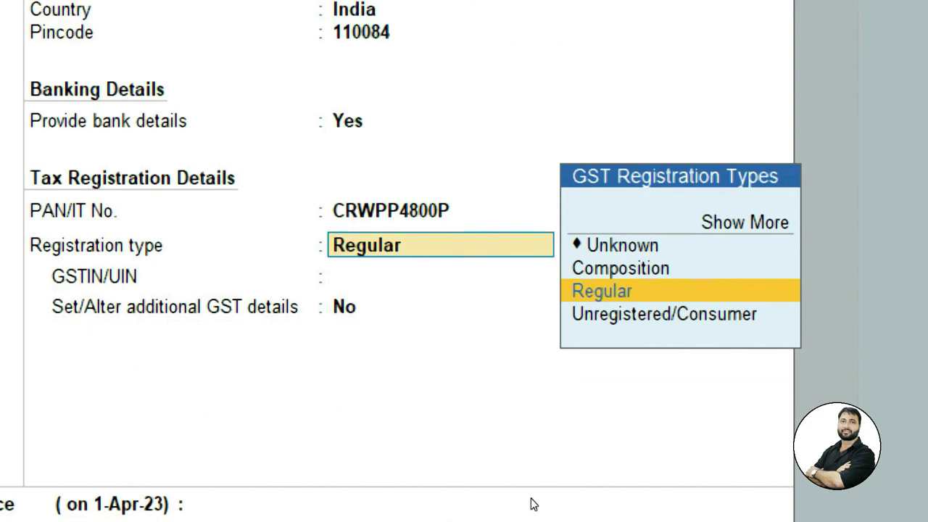
pyautogui.press('Up')
pyautogui.press('Up')
pyautogui.press('Down')
pyautogui.press('Down')
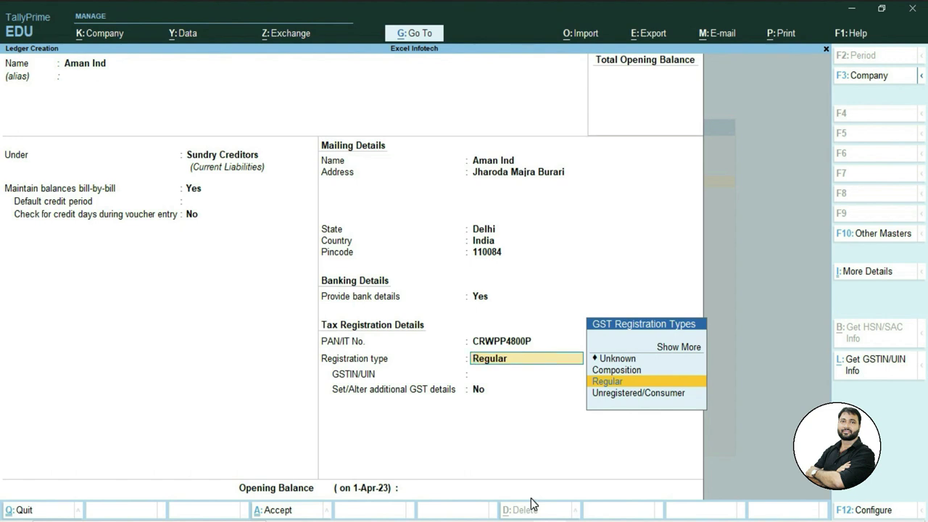
pyautogui.press('Return')
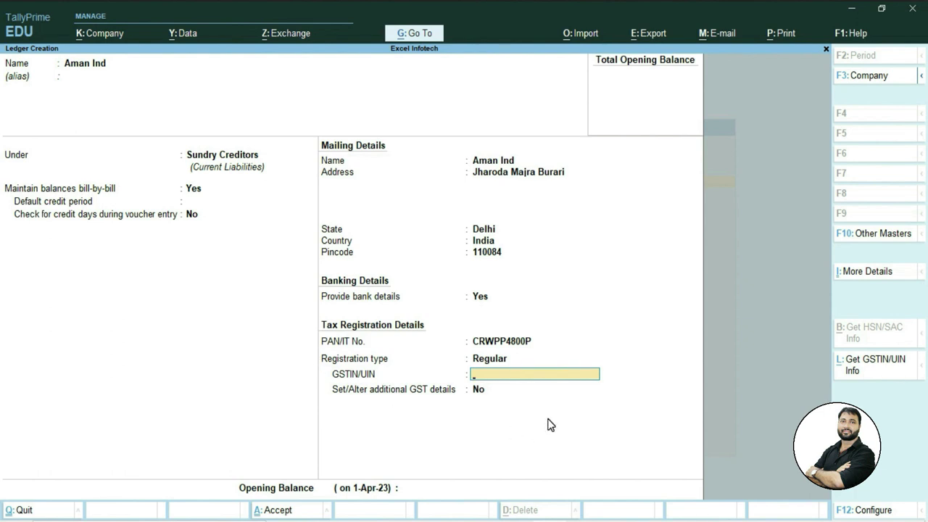
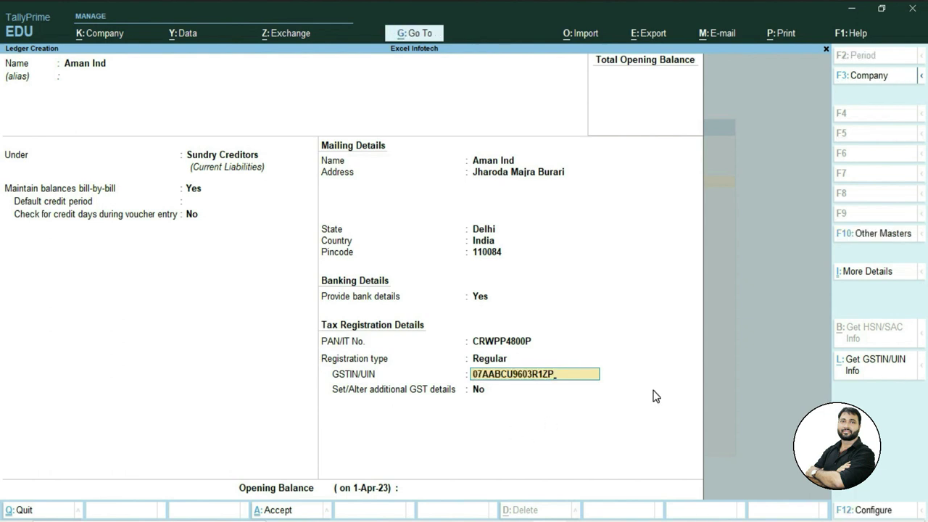
pyautogui.press('Return')
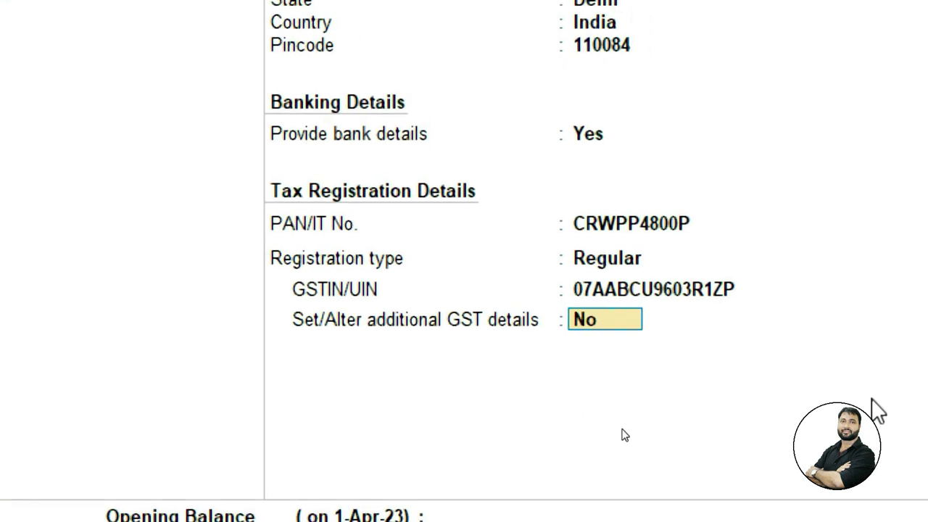
pyautogui.write('y')
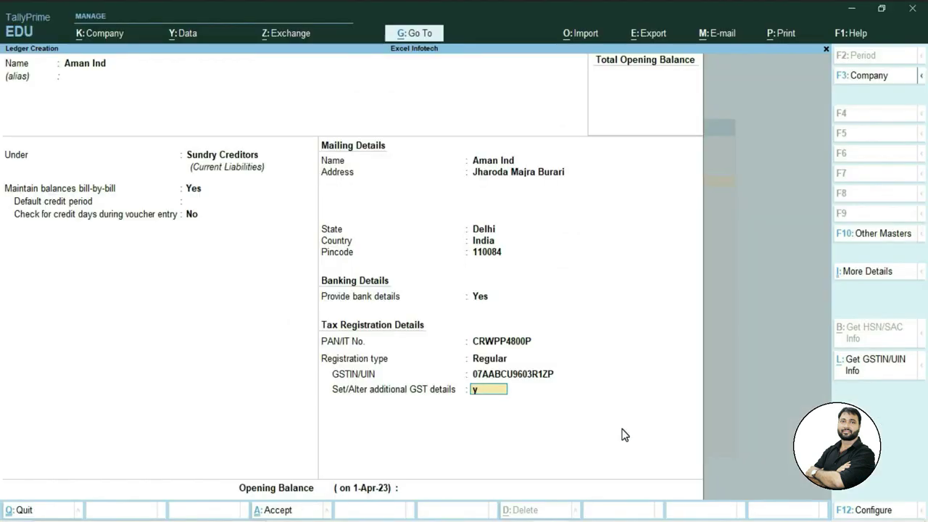
# Set Delhi as place of supply and mark Aman Ind as a transporter.
pyautogui.press('Return')
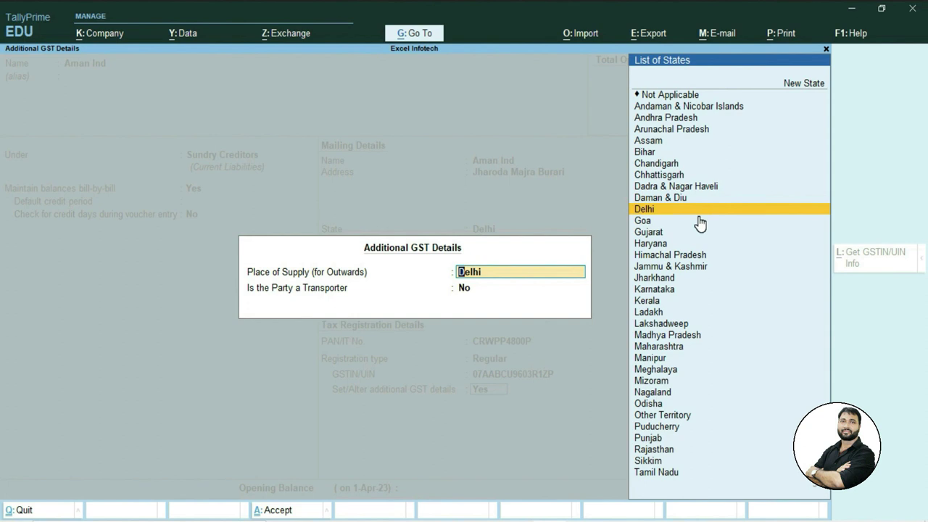
pyautogui.press('Return')
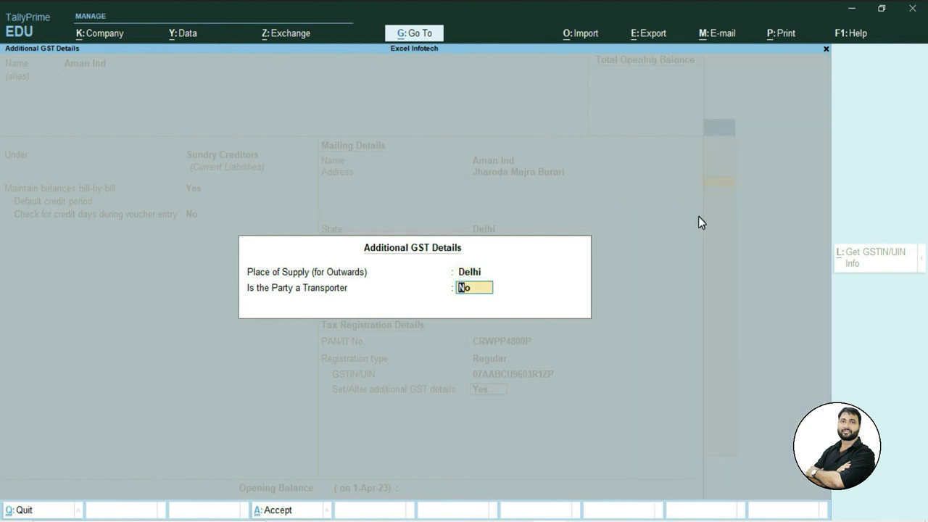
pyautogui.write('y')
pyautogui.press('Return')
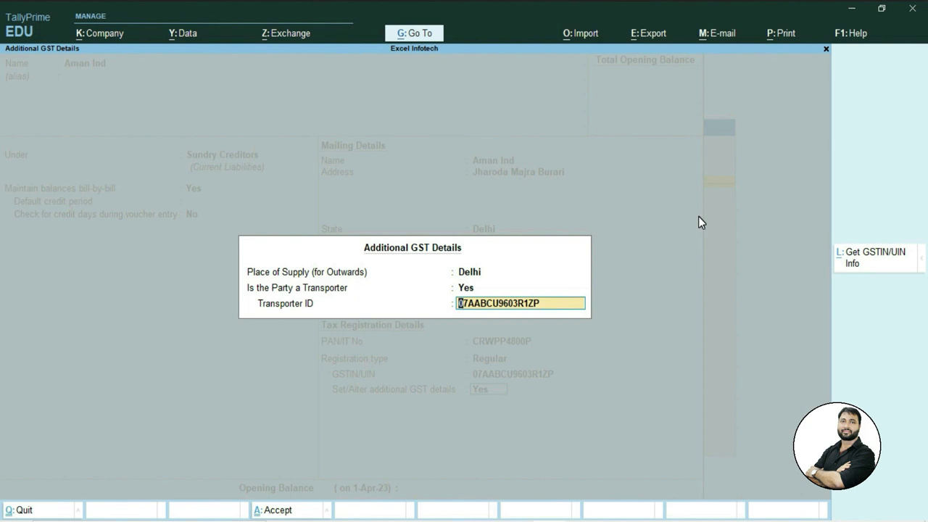
pyautogui.press('Return')
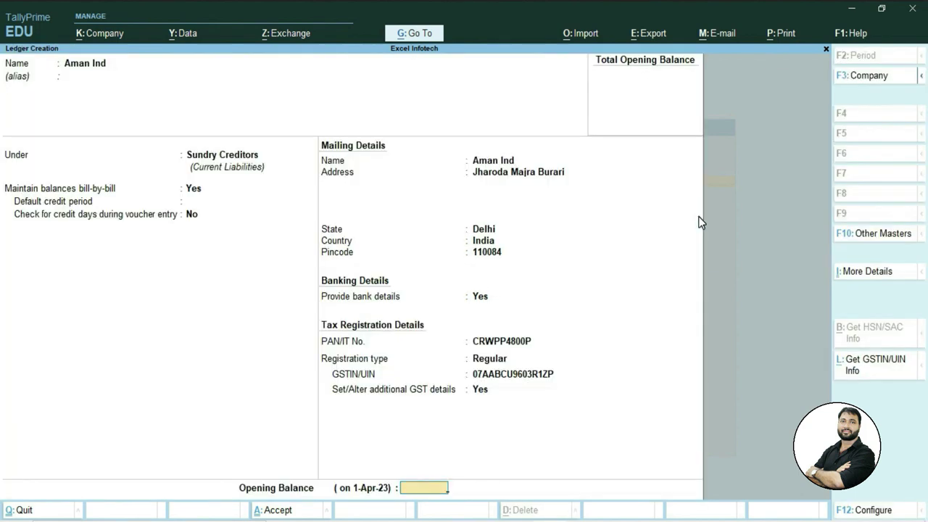
# Save the Aman Ind ledger and close the next empty Ledger Creation form.
pyautogui.press('Return')
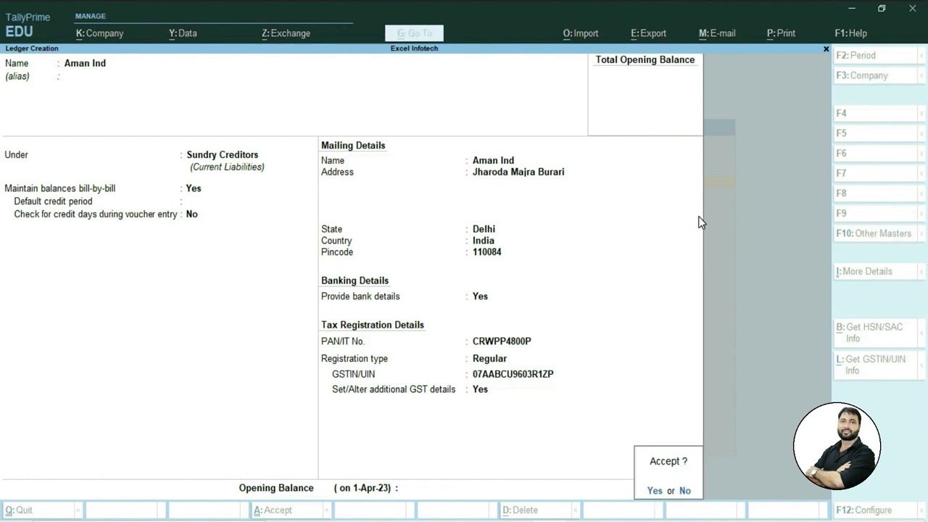
pyautogui.press('Return')
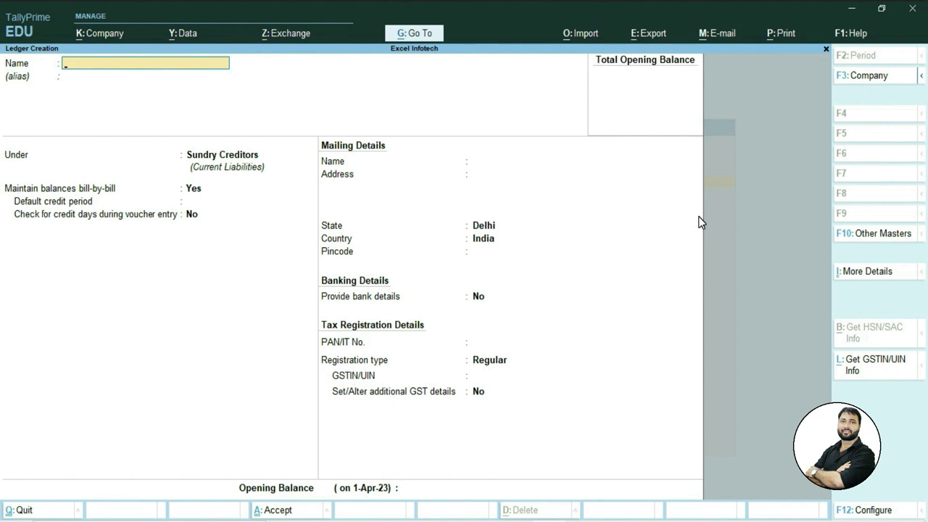
pyautogui.press('Escape')
pyautogui.press('Escape')
# Start Receipt voucher No. 1 with Cash as the account, then begin creating a new ledger.
pyautogui.press('Down')
pyautogui.press('Down')
pyautogui.press('Down')
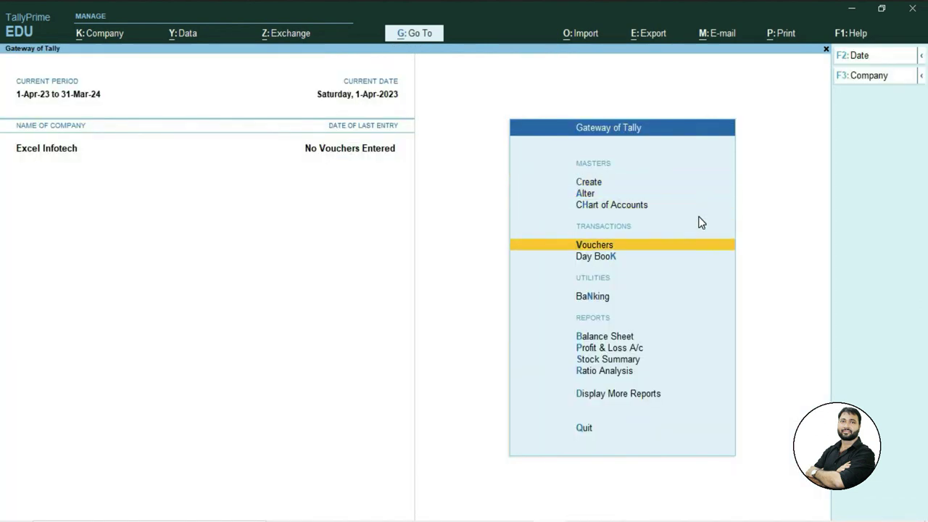
pyautogui.press('Return')
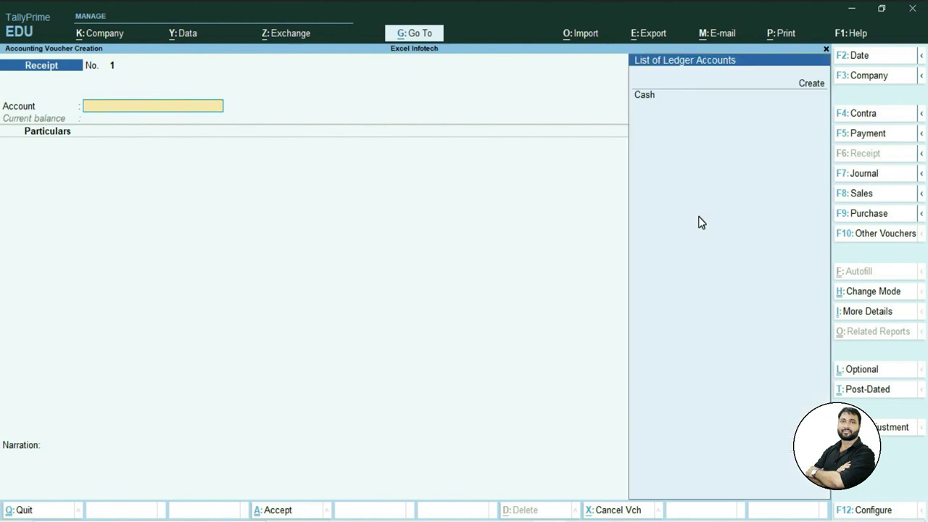
pyautogui.press('Return')
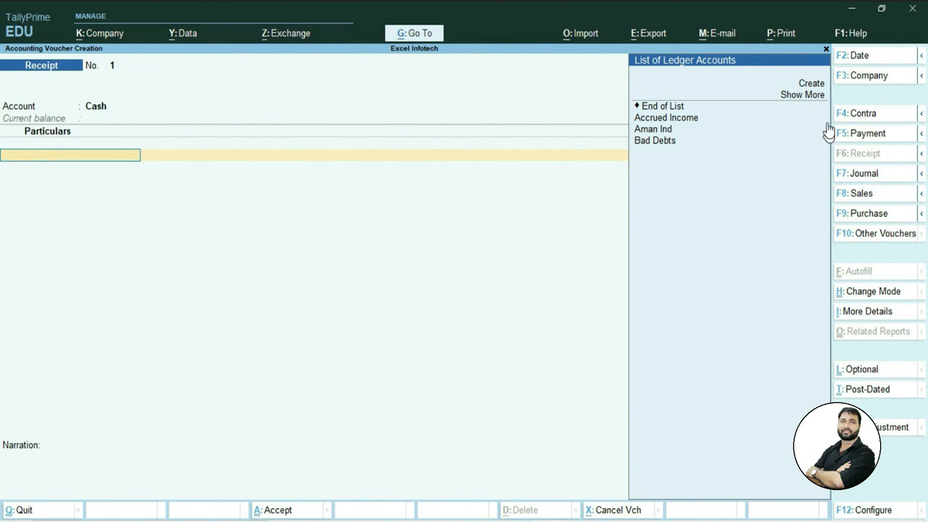
pyautogui.click(811, 85)
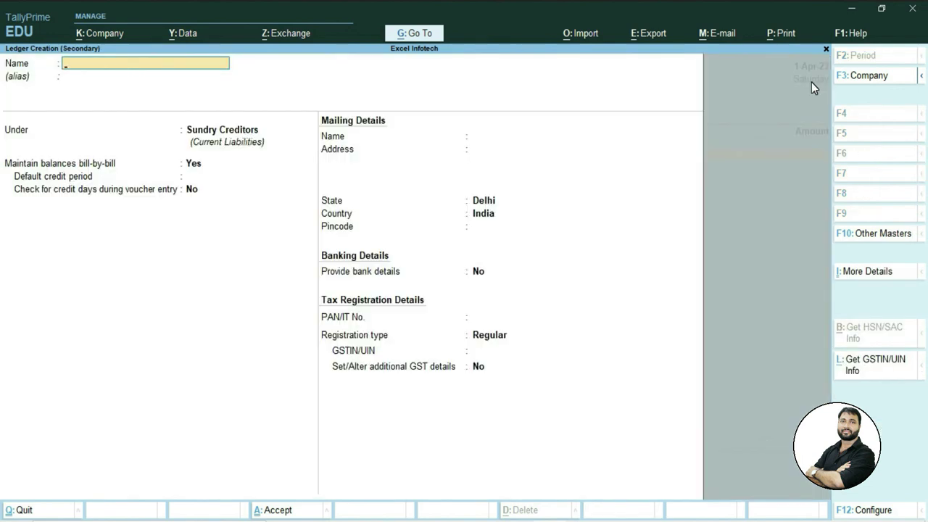
# Create a new ledger named 'Kamal Corp.' grouped under Sundry Debtors.
pyautogui.press('Escape')
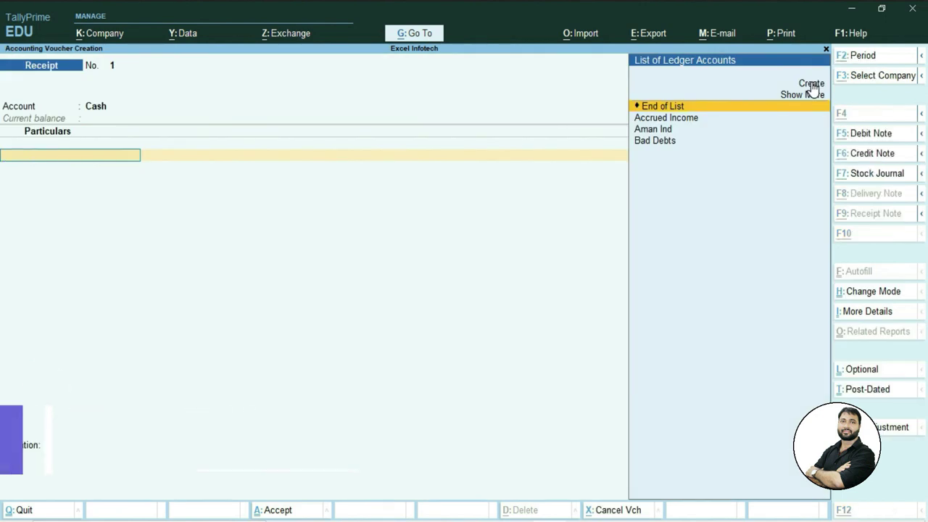
pyautogui.hotkey('alt', 'c')
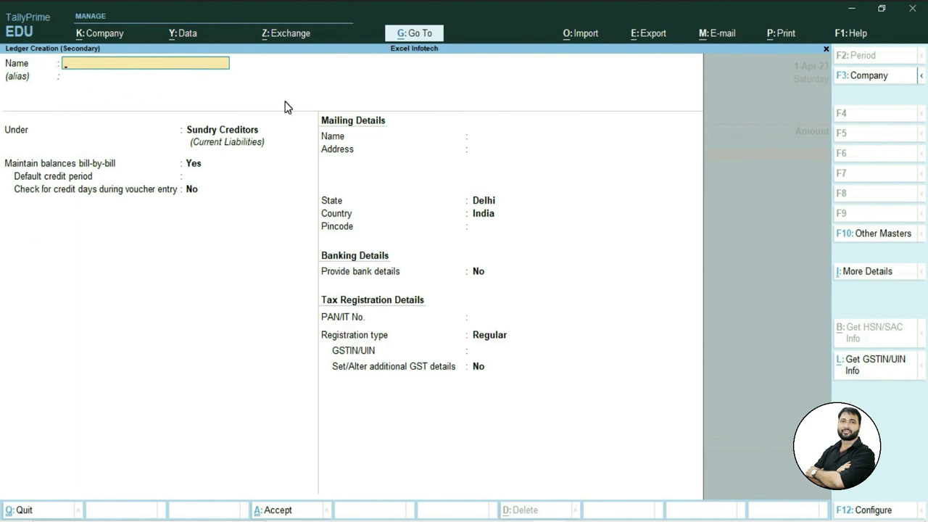
pyautogui.write('Kamal Corp.')
pyautogui.press('Return')
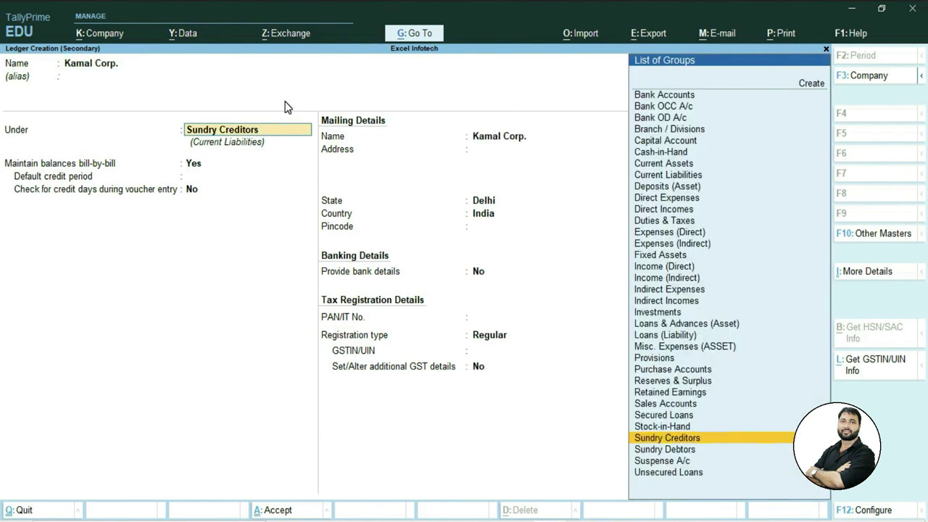
pyautogui.write('S')
pyautogui.press('Down')
pyautogui.press('Down')
pyautogui.press('Down')
pyautogui.press('Down')
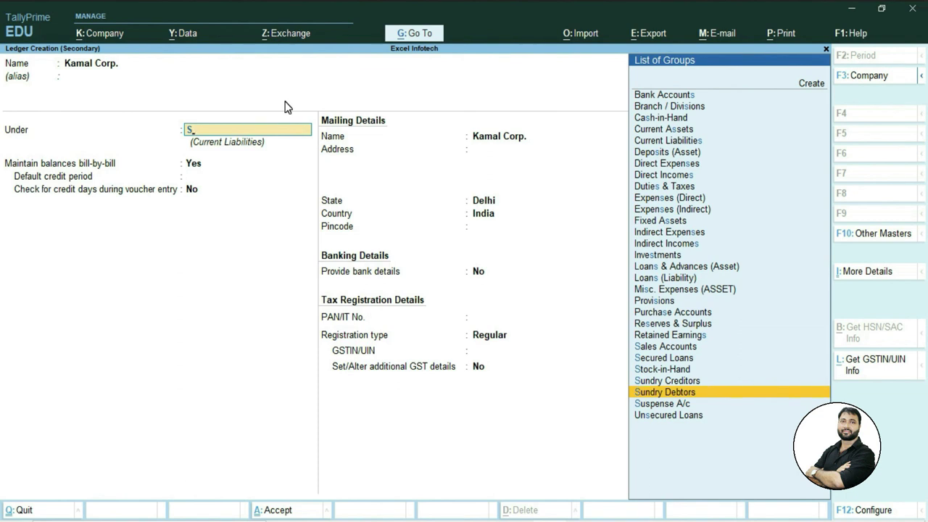
pyautogui.press('Return')
pyautogui.press('Return')
pyautogui.press('Return')
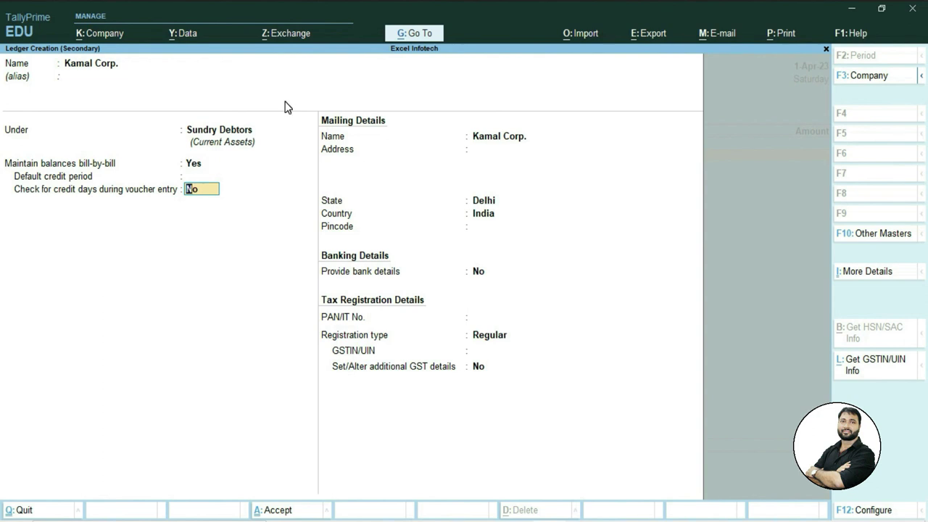
# Skip the credit, mailing and bank fields and set GST registration type to Regular.
pyautogui.press('Return')
pyautogui.press('Return')
pyautogui.press('Return')
pyautogui.press('Return')
pyautogui.press('Return')
pyautogui.press('Return')
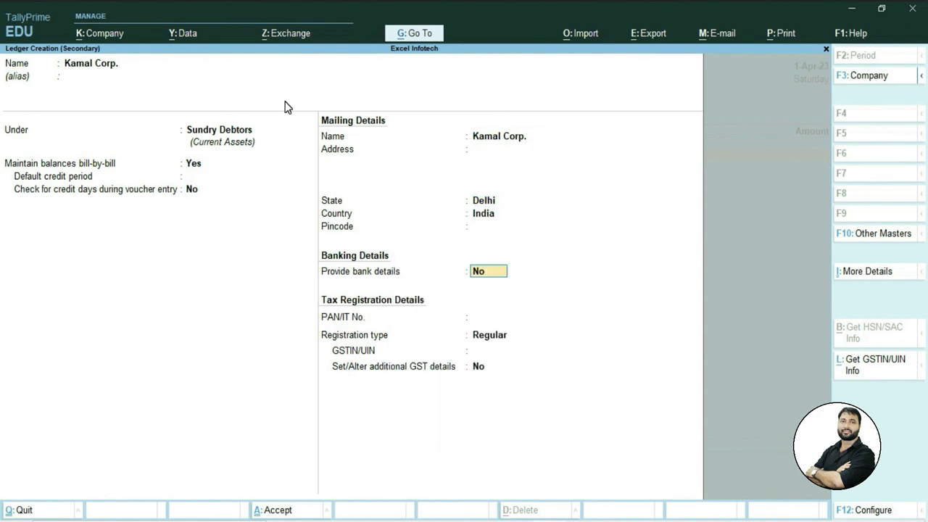
pyautogui.press('Return')
pyautogui.press('Return')
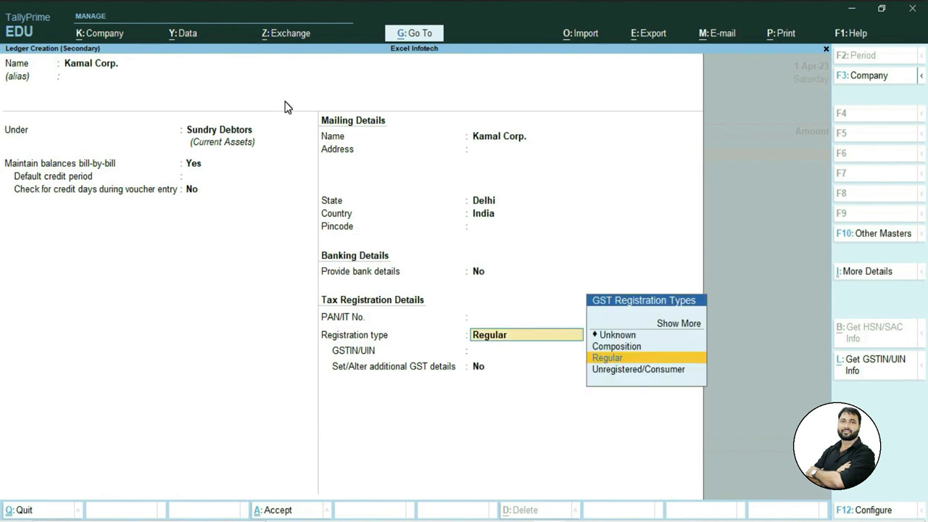
pyautogui.press('Return')
pyautogui.press('Return')
pyautogui.press('Return')
pyautogui.press('Return')
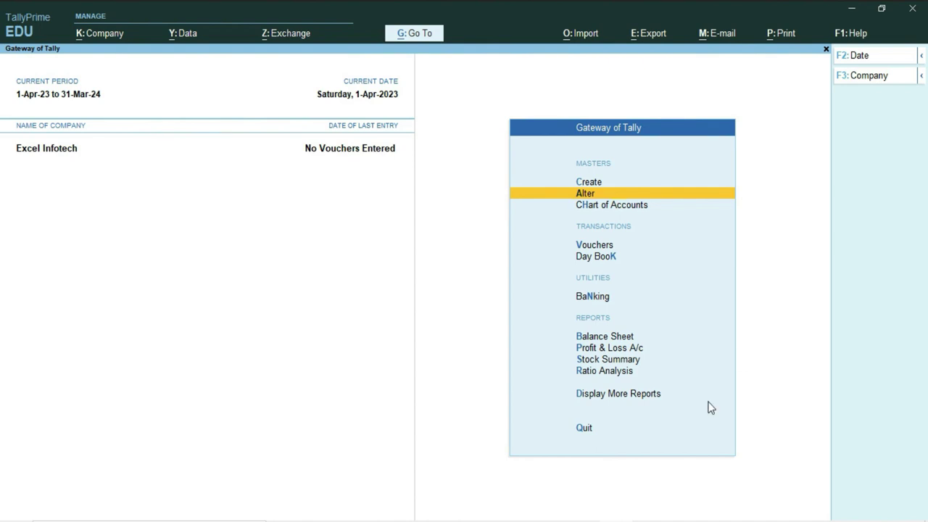
pyautogui.click(634, 399)
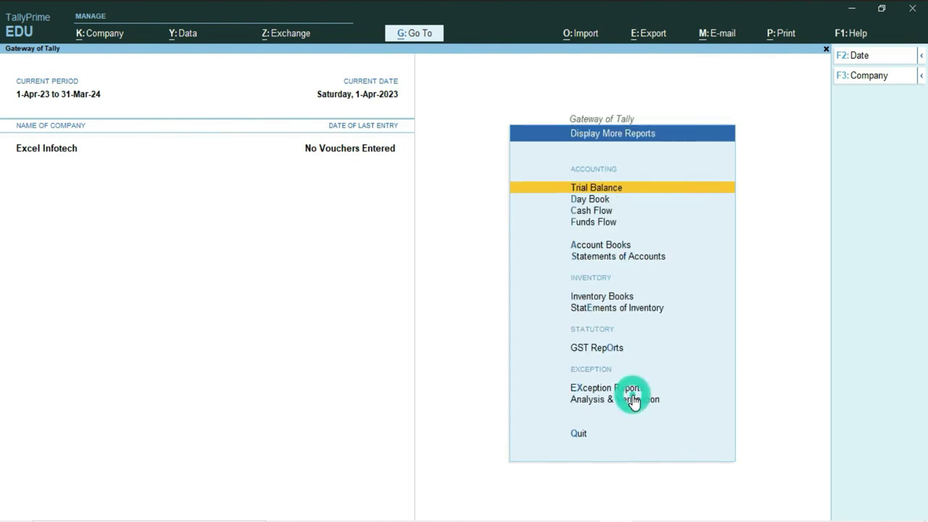
pyautogui.click(615, 247)
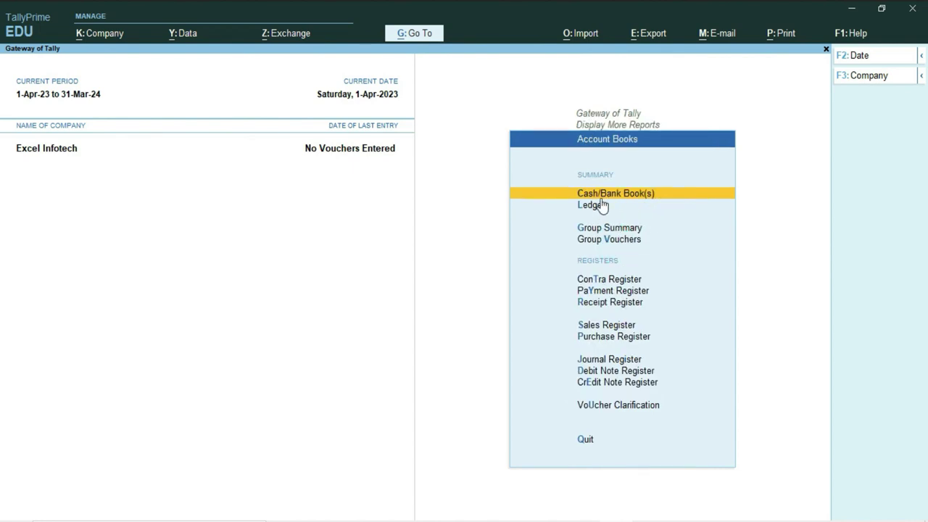
pyautogui.click(591, 205)
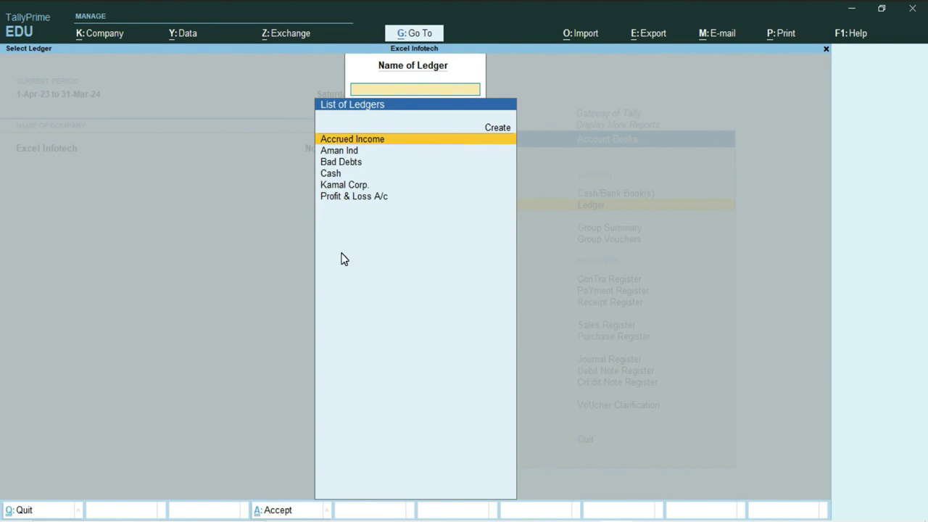
pyautogui.click(345, 198)
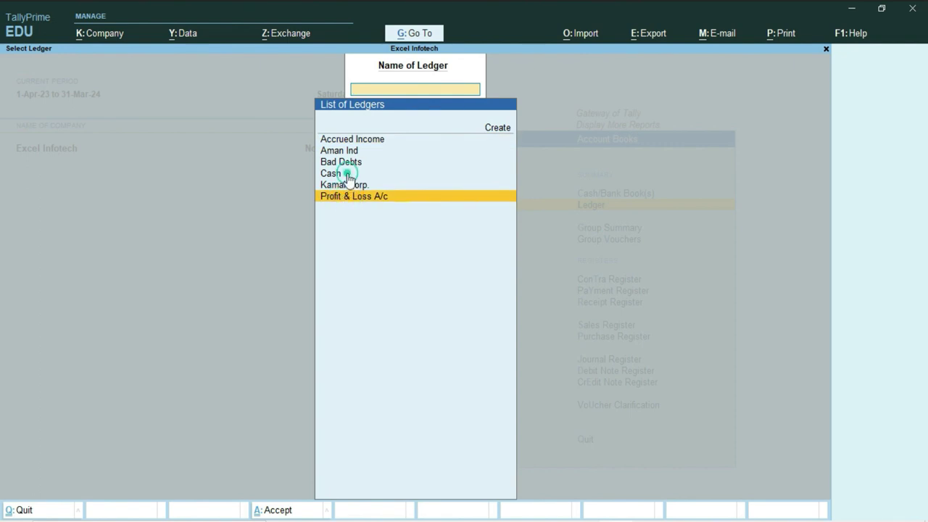
pyautogui.click(348, 175)
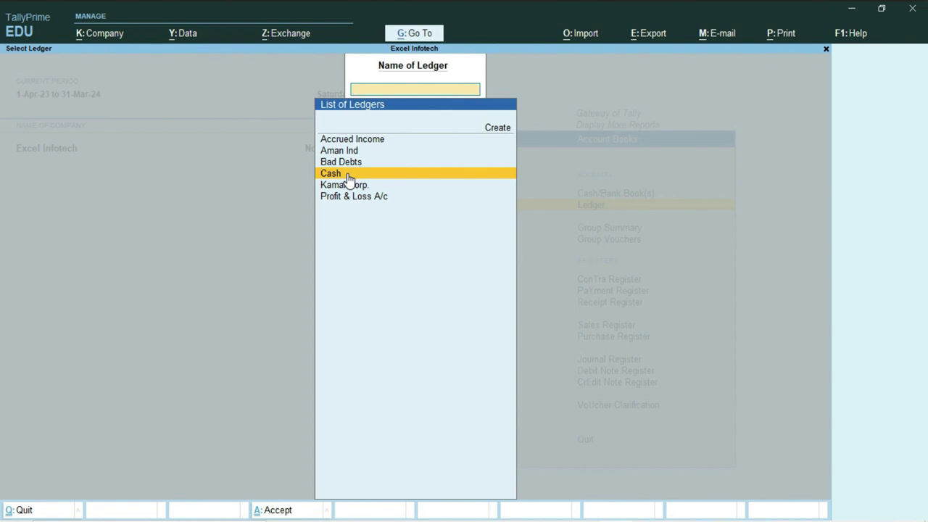
pyautogui.click(348, 198)
pyautogui.click(343, 175)
pyautogui.press('Escape')
pyautogui.press('Escape')
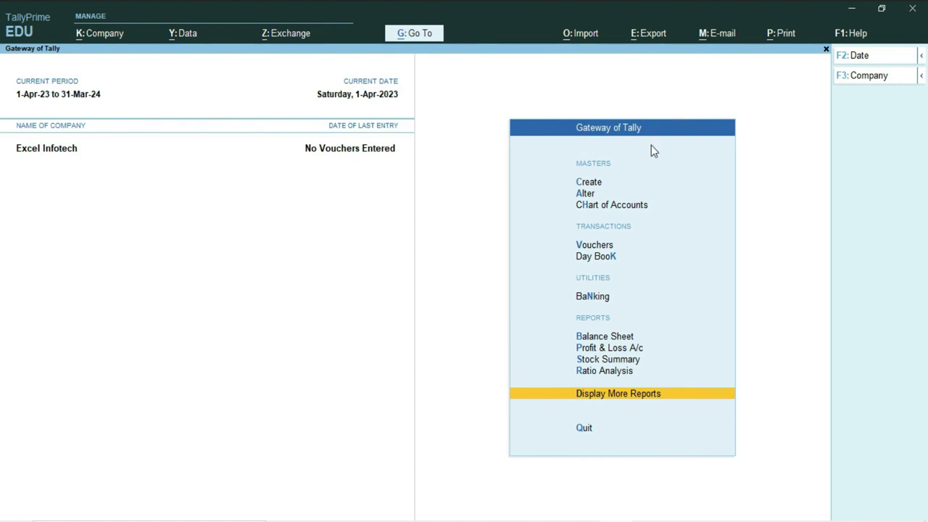
# Open the Bad Debts ledger for alteration via Alter > Ledger.
pyautogui.click(587, 193)
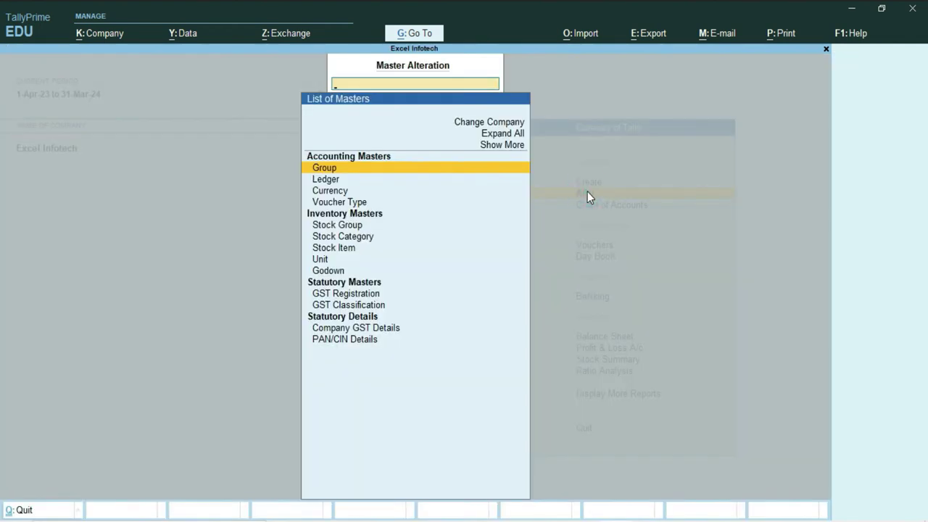
pyautogui.click(328, 181)
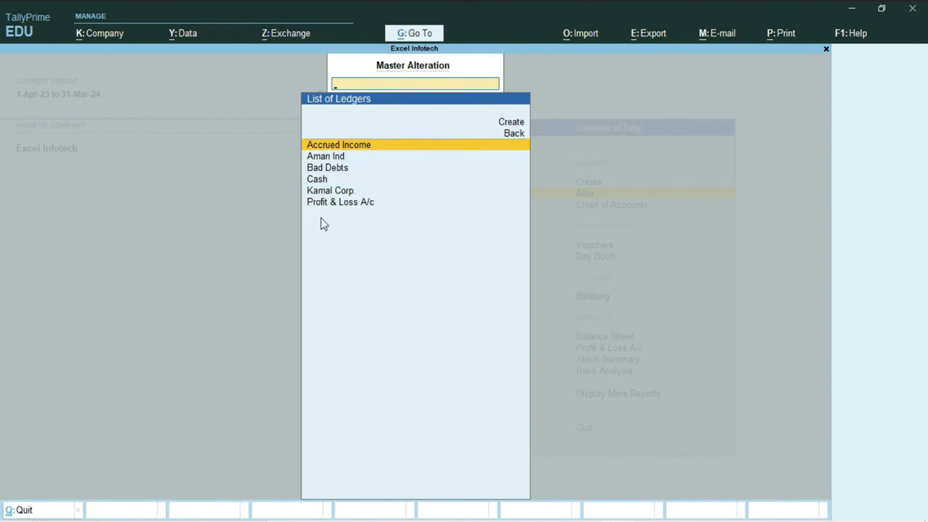
pyautogui.click(341, 173)
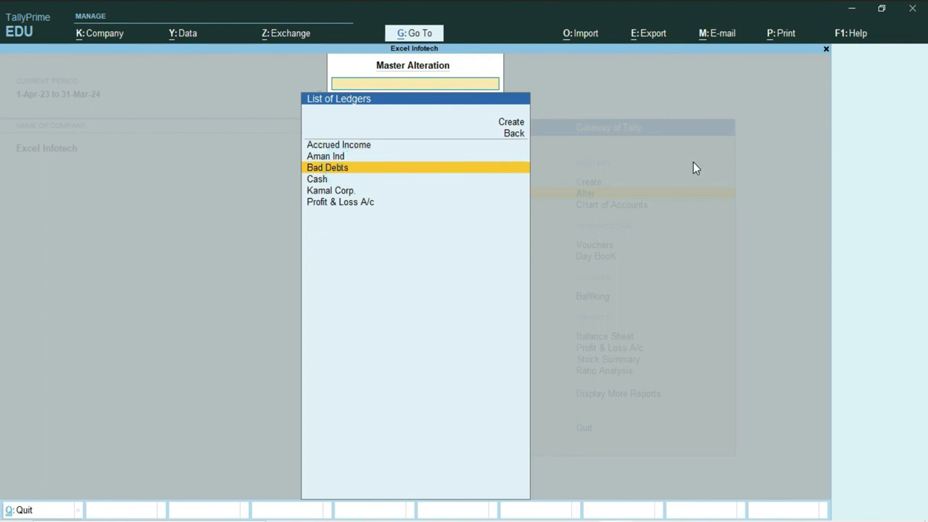
pyautogui.press('Return')
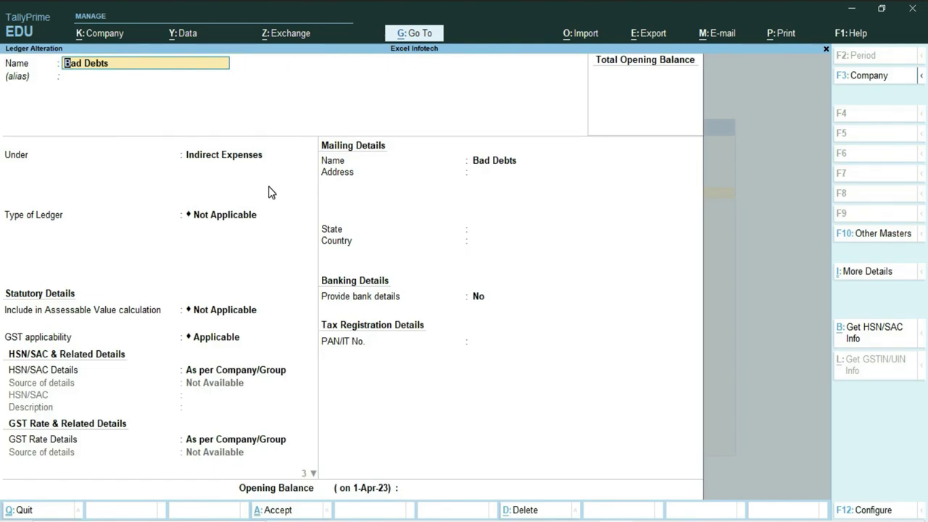
# Change the Bad Debts ledger's group to Direct Incomes.
pyautogui.press('Return')
pyautogui.press('Return')
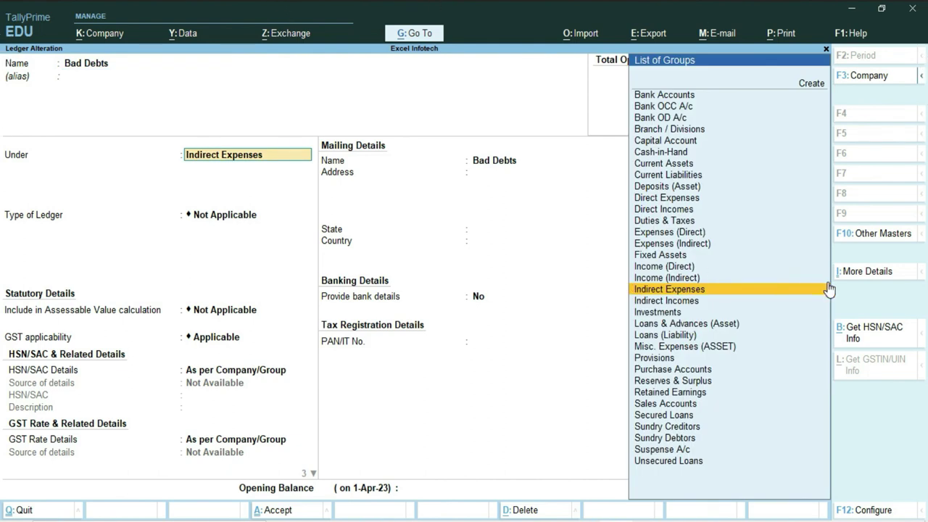
pyautogui.press('Down')
pyautogui.press('Down')
pyautogui.press('Up')
pyautogui.press('Up')
pyautogui.press('Up')
pyautogui.press('Up')
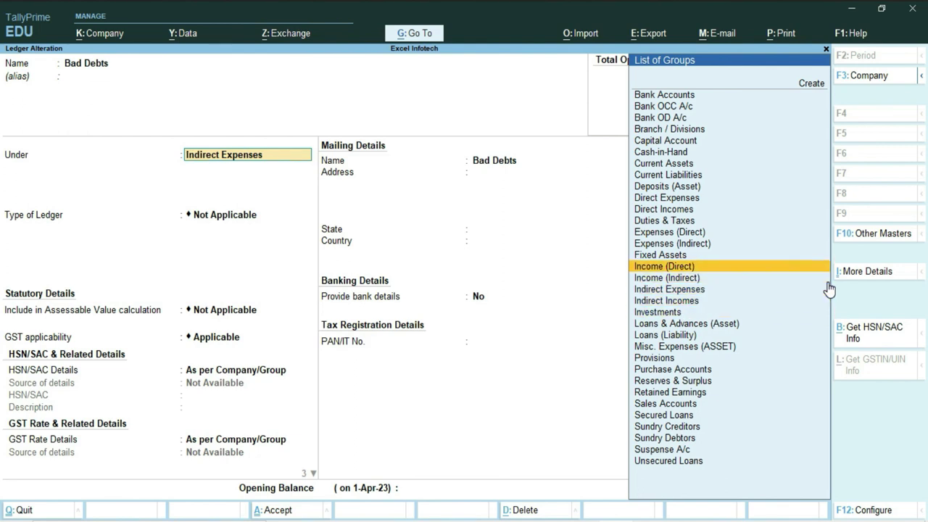
pyautogui.press('Return')
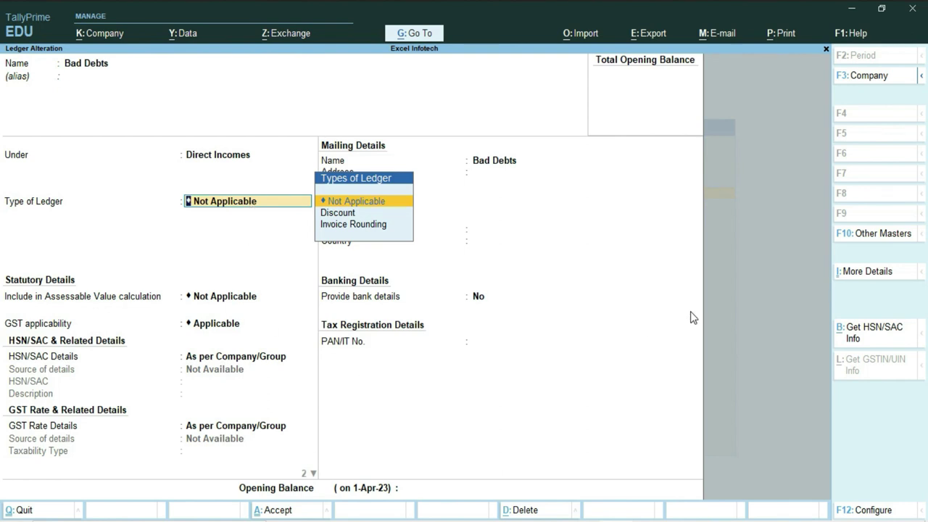
# Delete the Bad Debts ledger with Alt+D and confirm with Yes.
pyautogui.hotkey('alt', 'd')
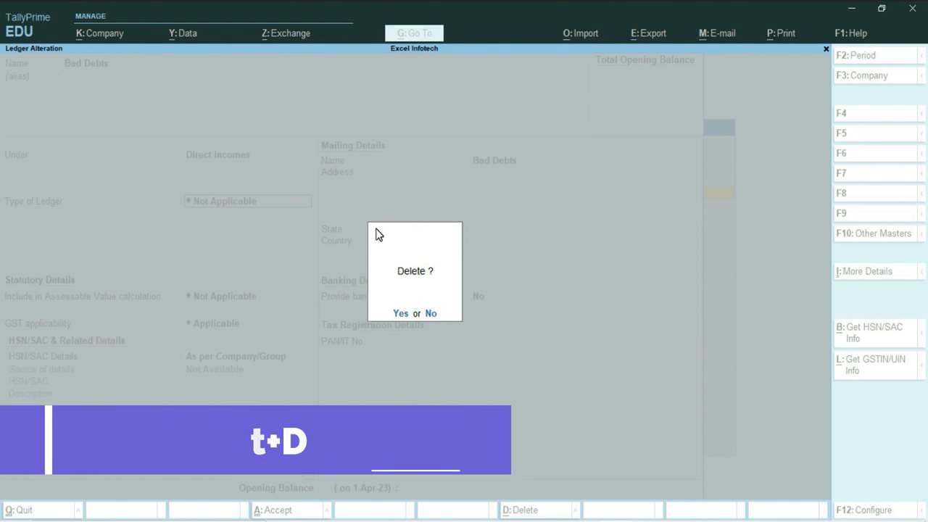
pyautogui.click(399, 315)
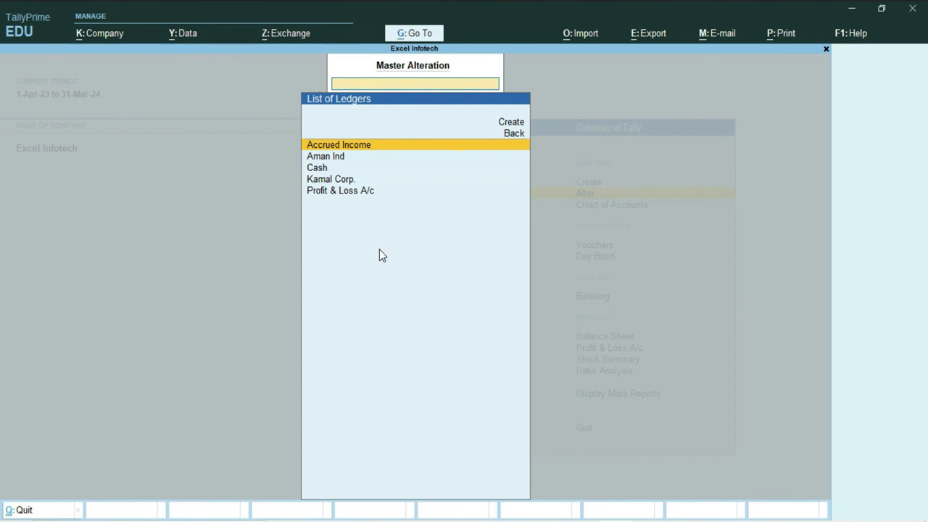
pyautogui.click(323, 157)
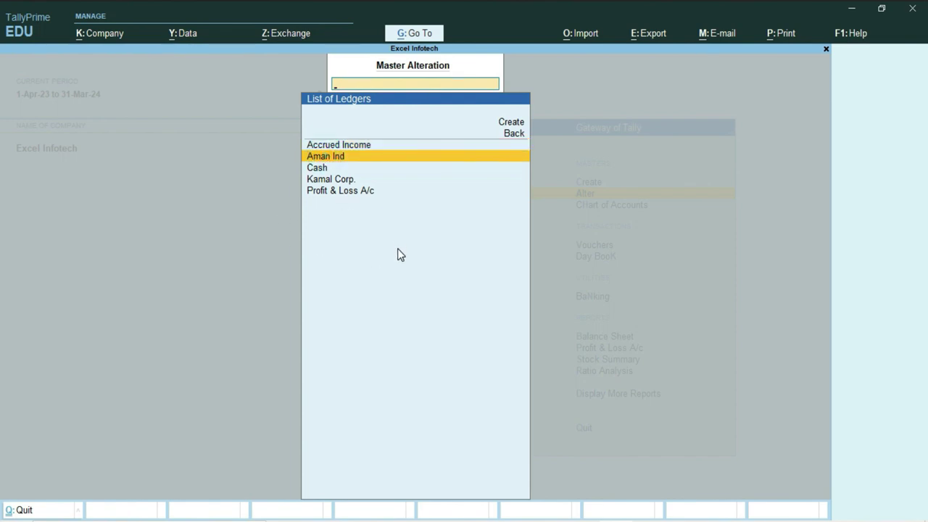